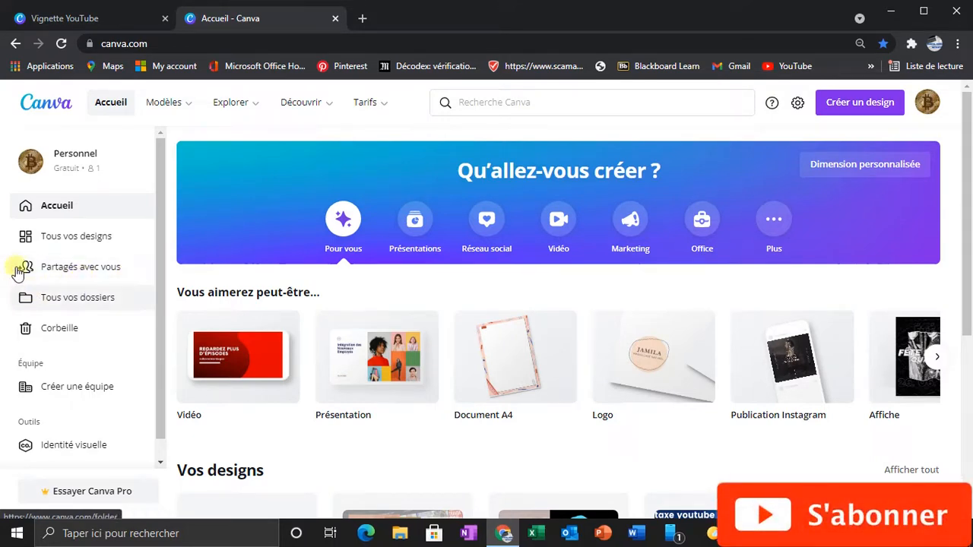
Step: Search the templates for the Vignette YouTube format and display its template results
left_click(510, 110)
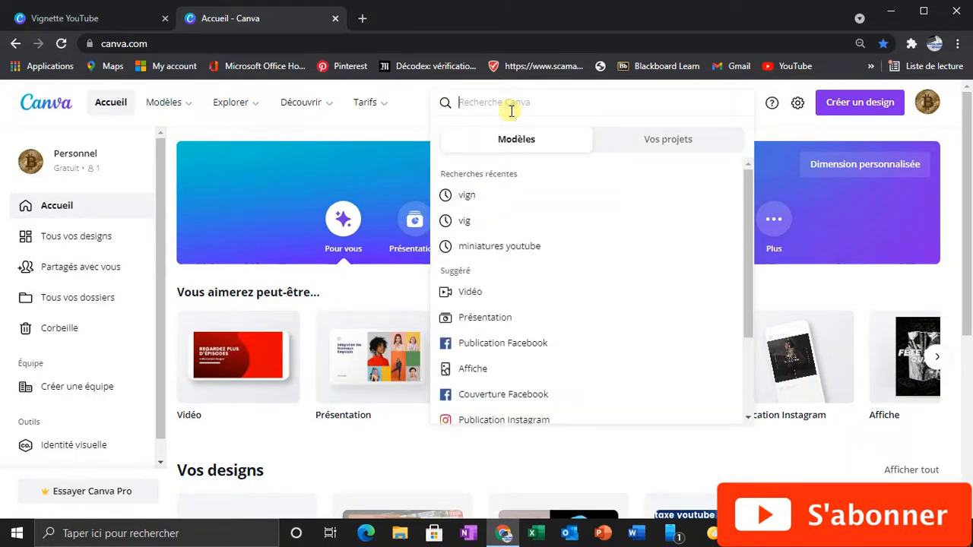
type("vign")
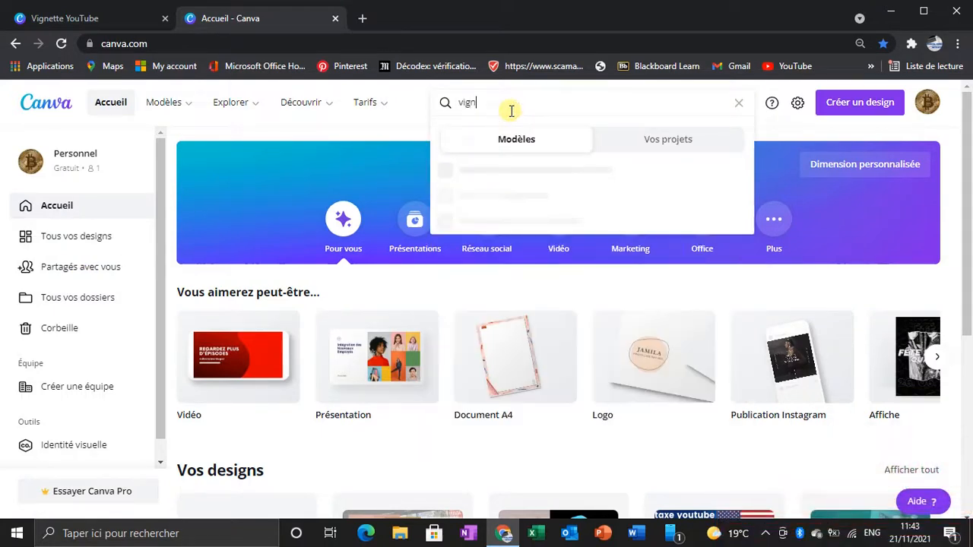
type("ite")
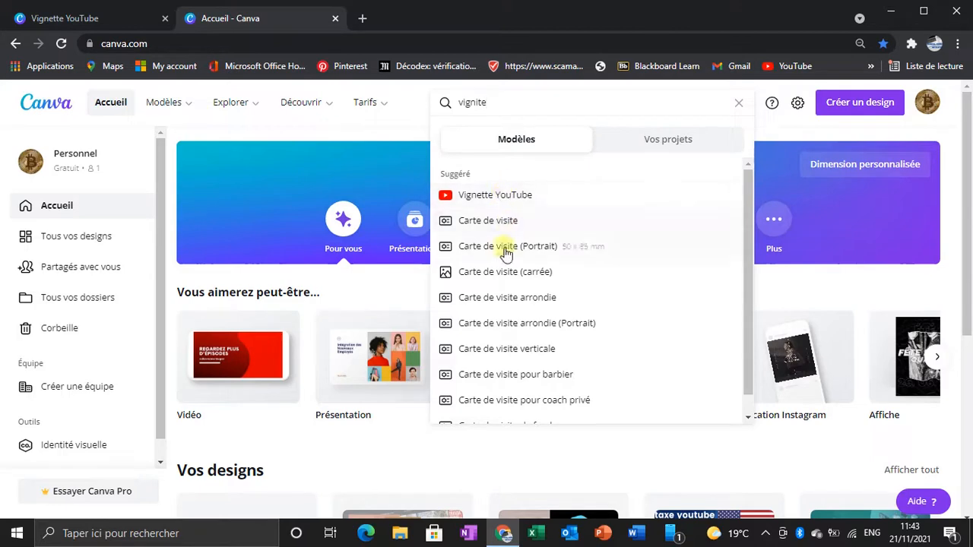
left_click(494, 194)
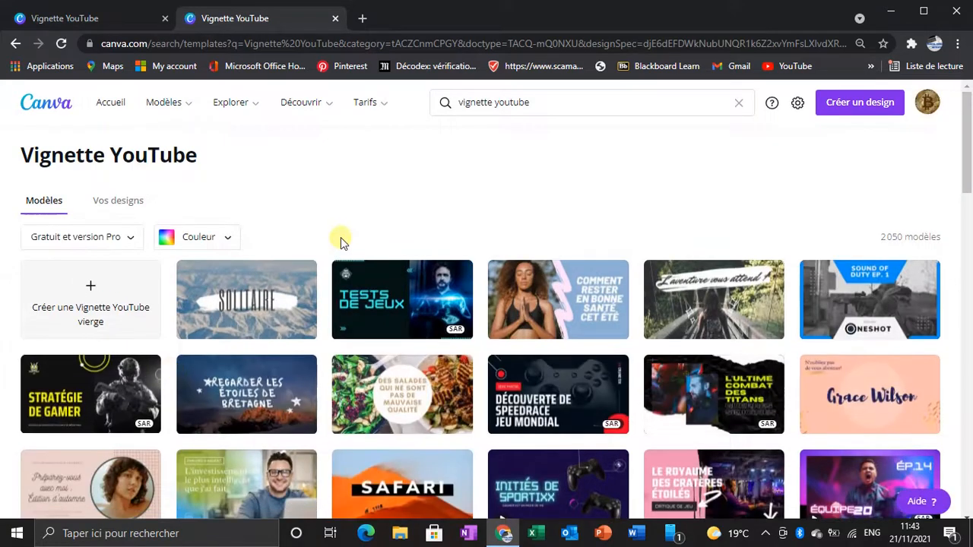
Step: Create a blank Vignette YouTube design
scroll(441, 380, "down", 5)
scroll(525, 391, "up", 5)
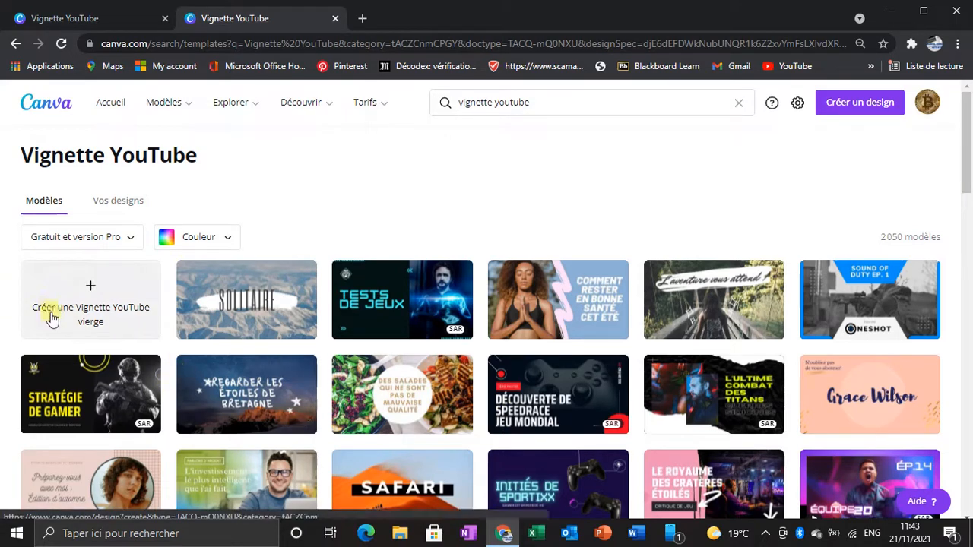
left_click(92, 282)
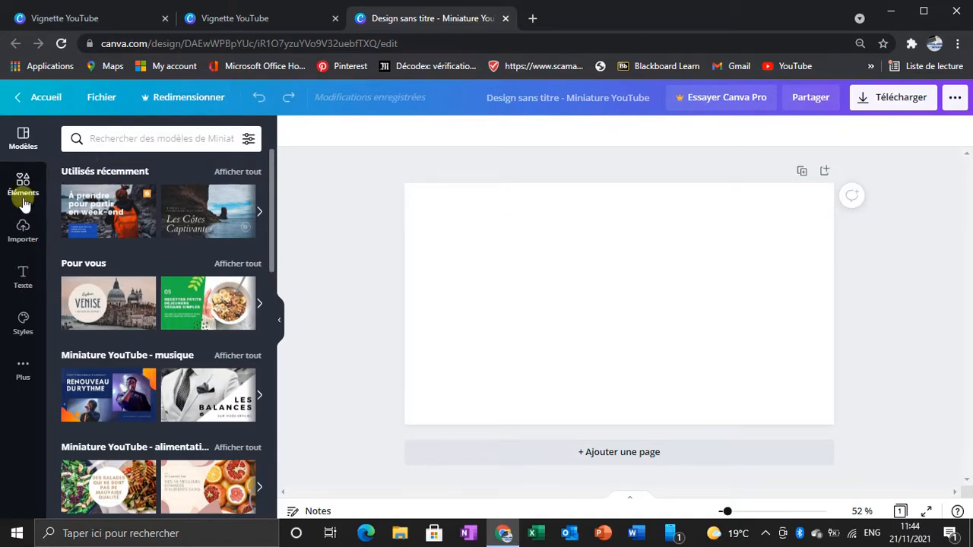
Step: Add the uploaded YouTube channel screenshot, enlarge it to cover the whole page, and set it as the page background
left_click(29, 238)
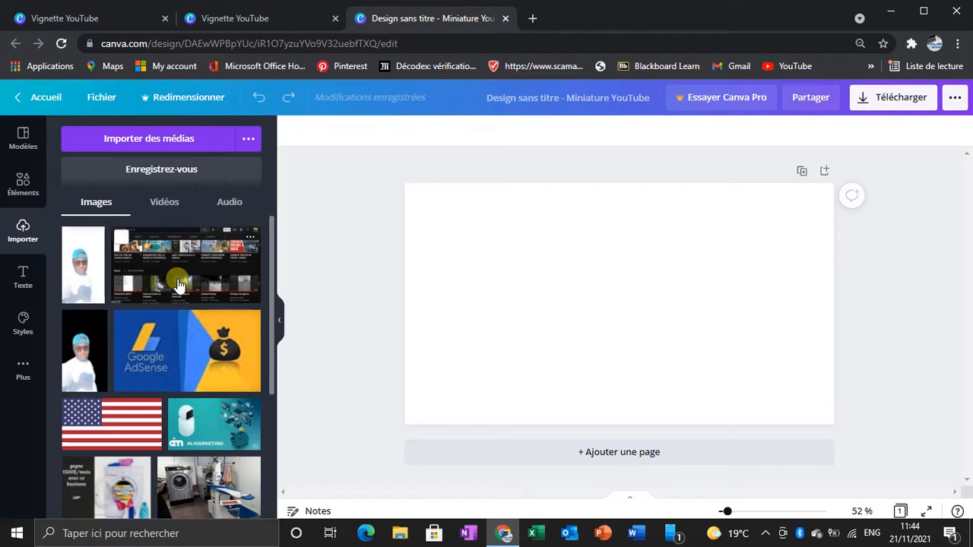
left_click(179, 285)
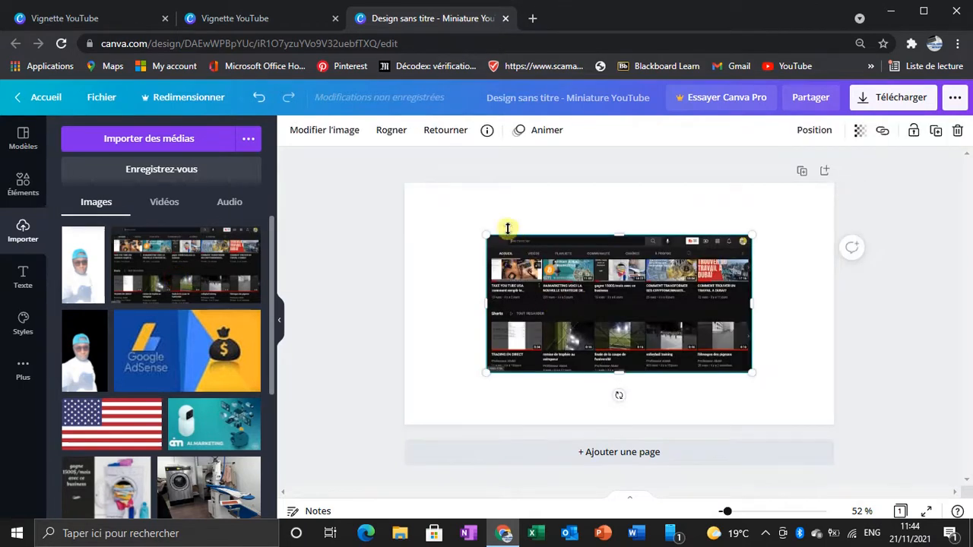
left_click_drag(487, 237, 409, 185)
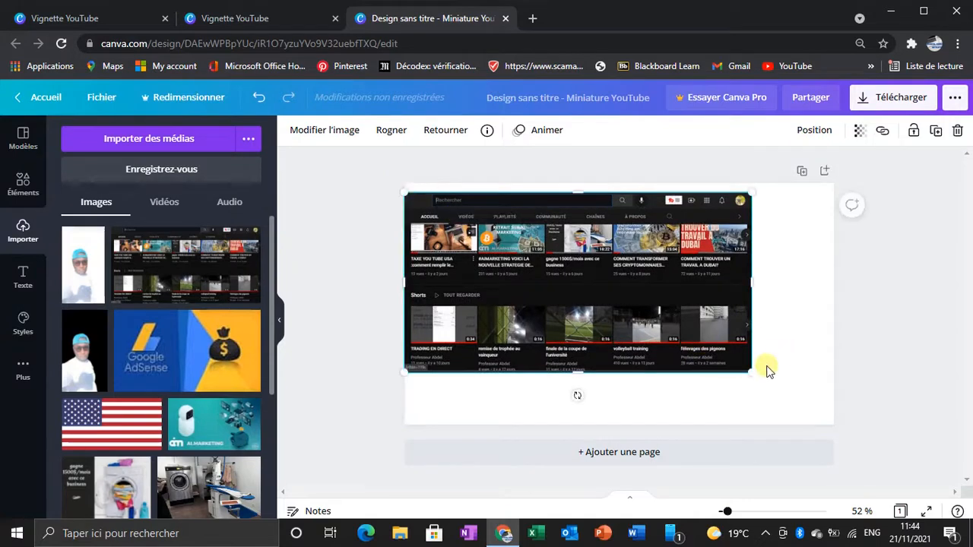
left_click_drag(757, 369, 834, 415)
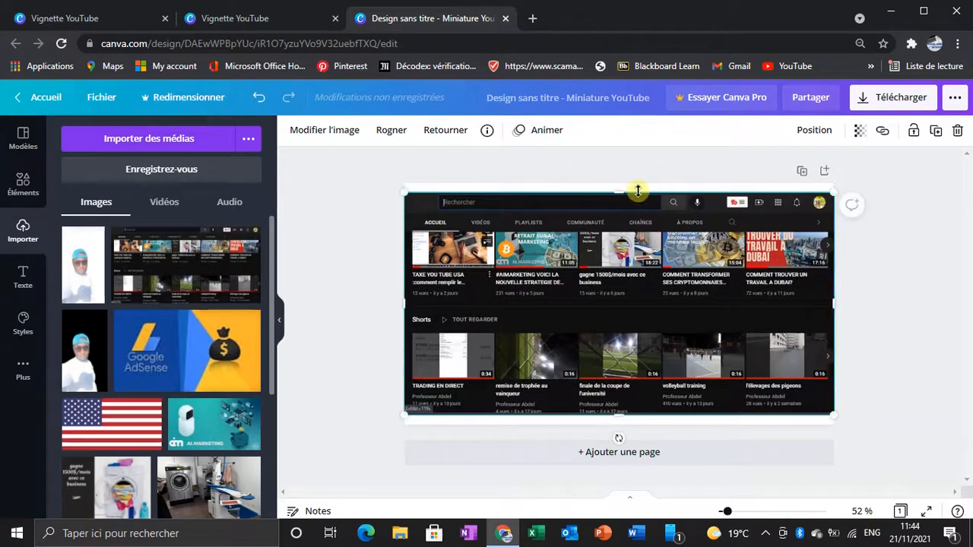
left_click_drag(623, 194, 621, 183)
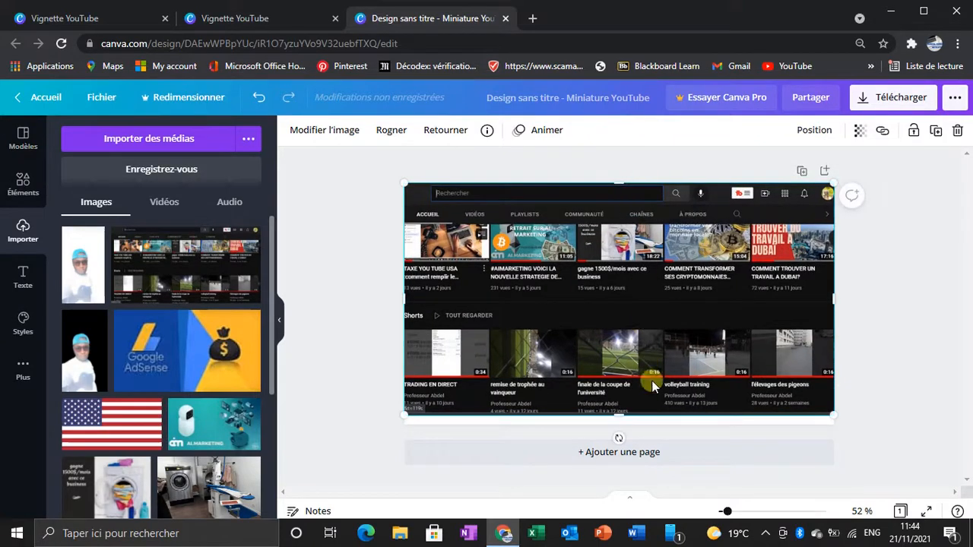
left_click_drag(619, 415, 621, 435)
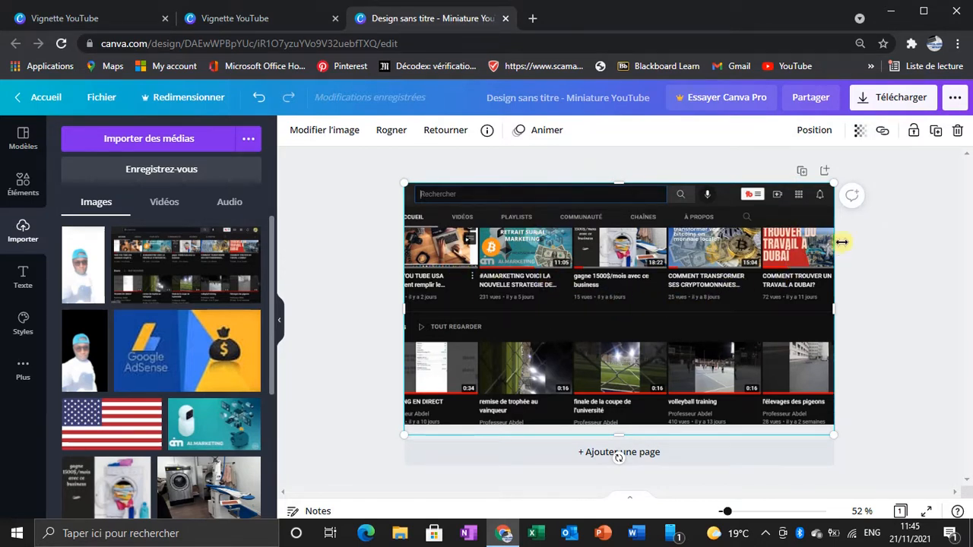
right_click(639, 299)
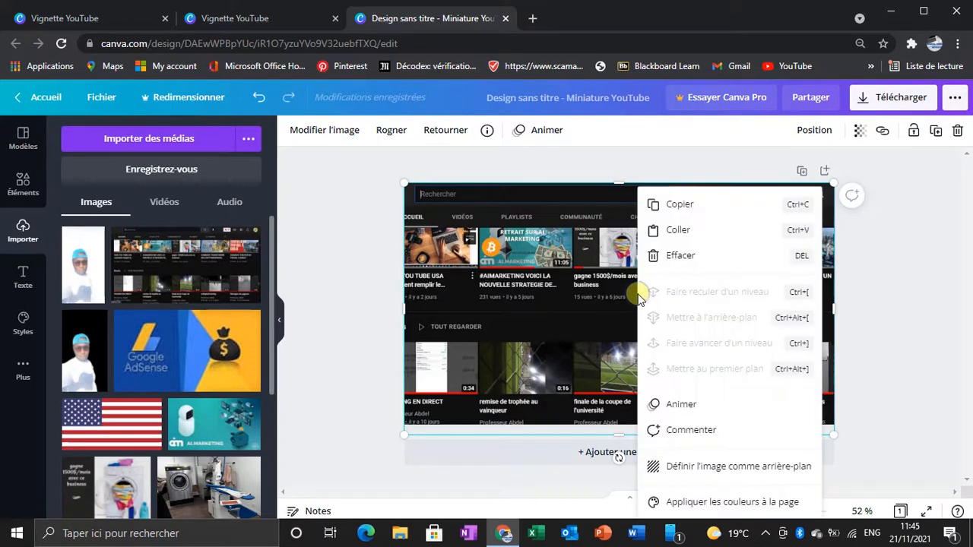
left_click(713, 469)
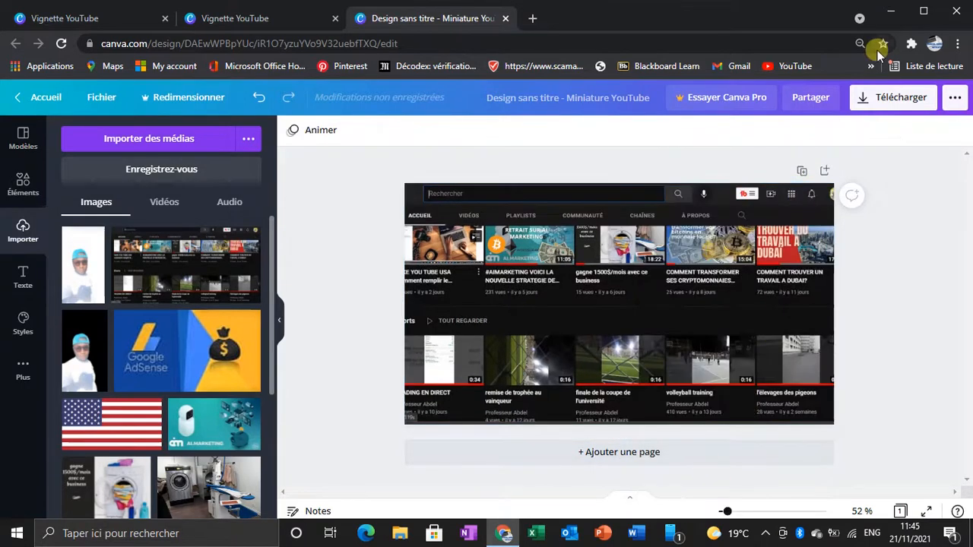
Step: Set the background screenshot's transparency to 47 and lock it
left_click(687, 257)
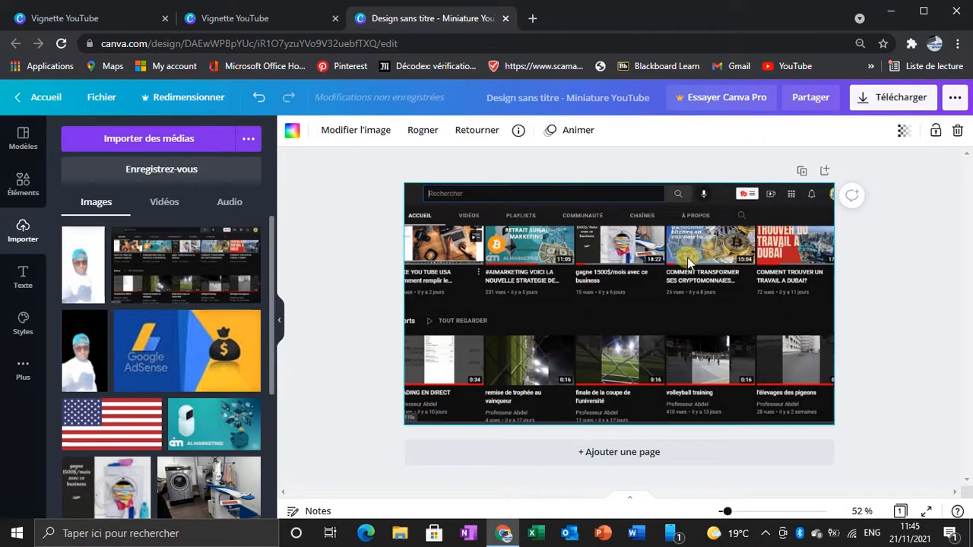
left_click(903, 130)
left_click_drag(803, 174, 812, 174)
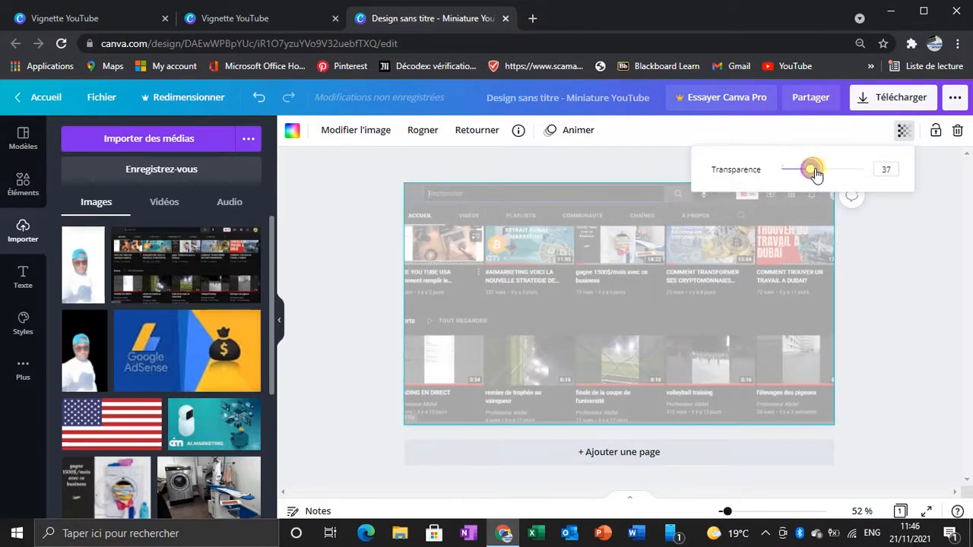
left_click(817, 174)
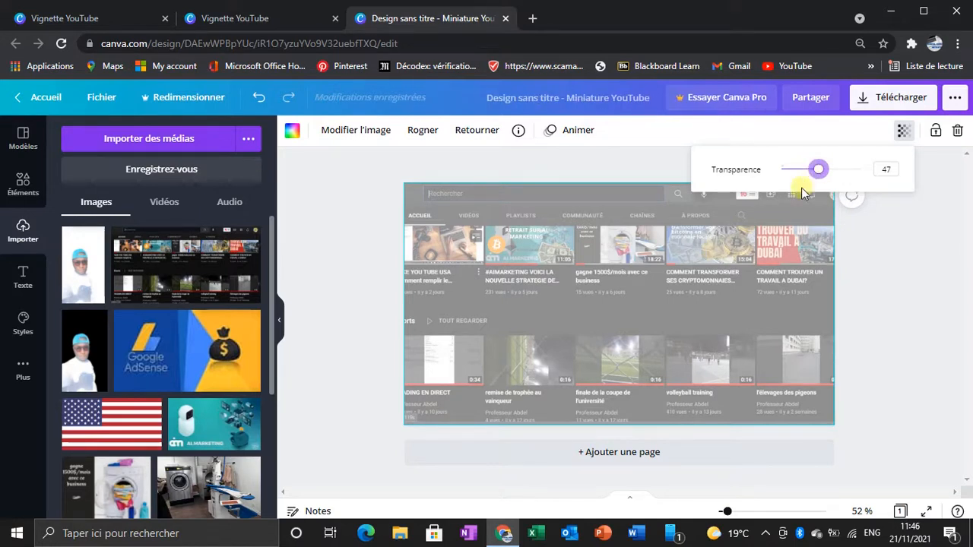
left_click(766, 255)
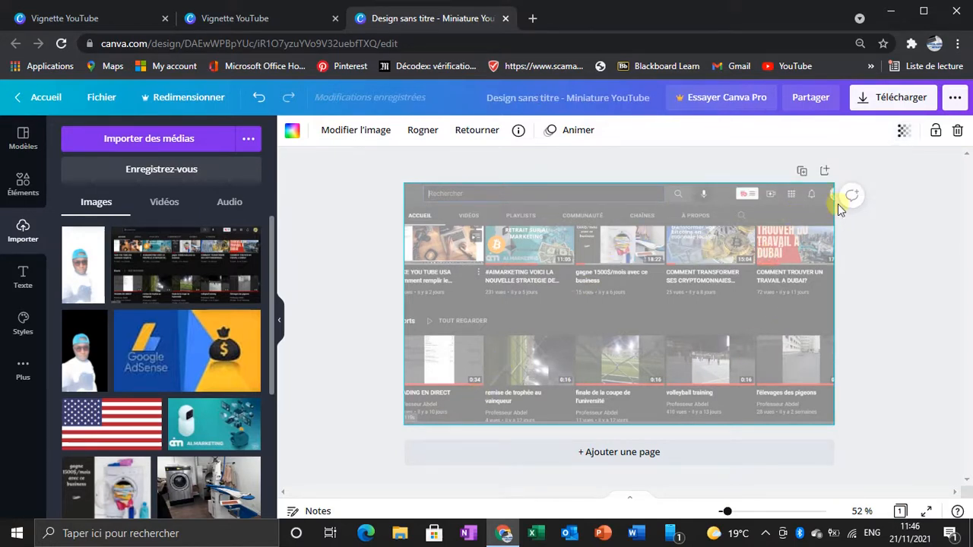
left_click(936, 131)
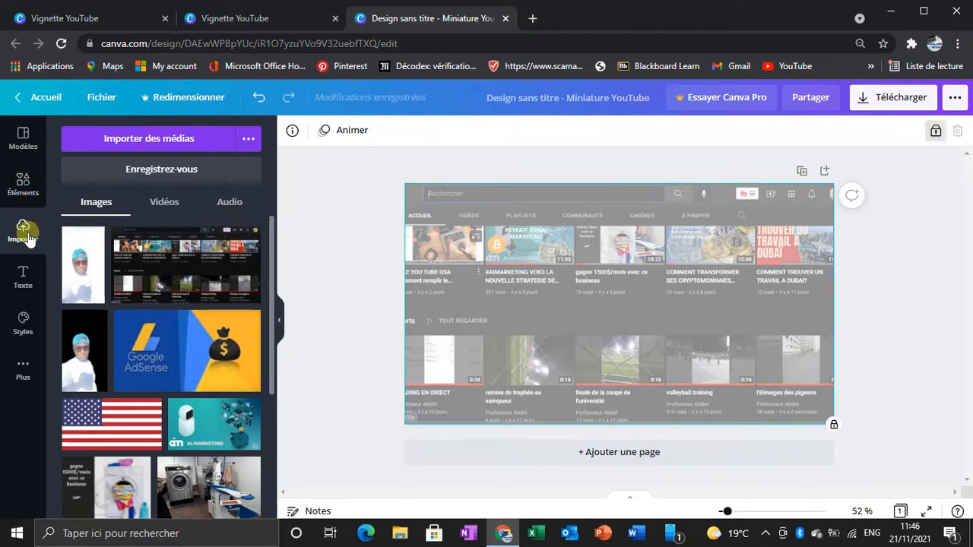
Step: Add the recently used photo of the sea and rocky shore and enlarge it to cover the whole page
left_click(21, 195)
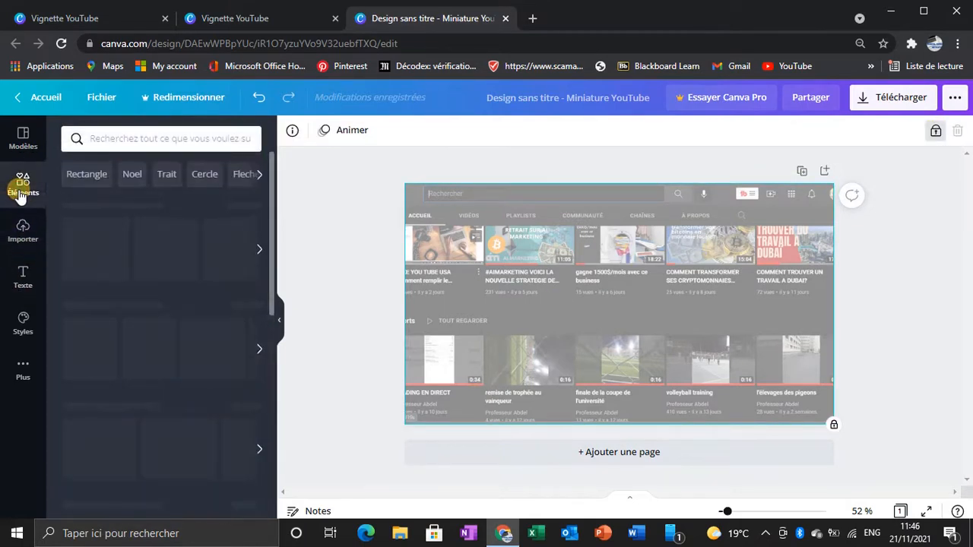
scroll(205, 390, "down", 5)
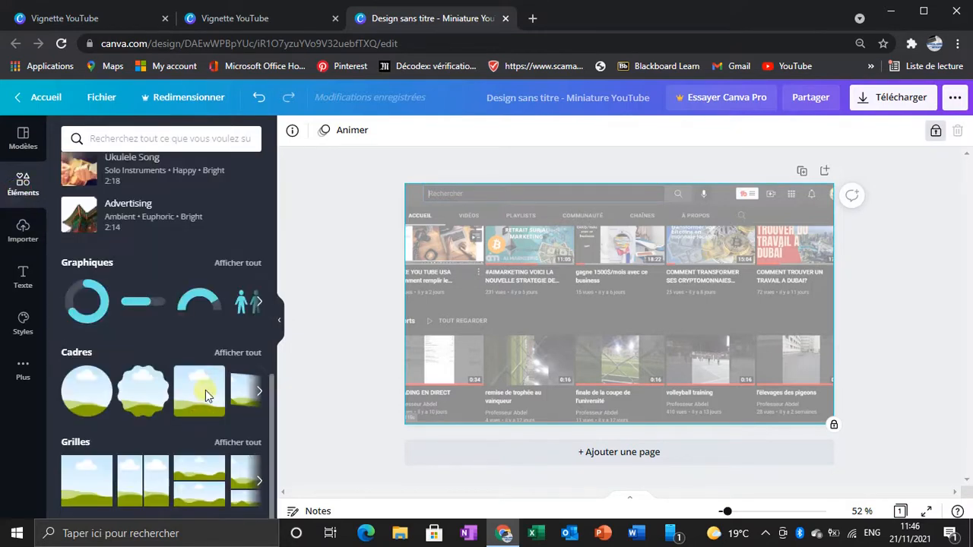
scroll(152, 304, "up", 5)
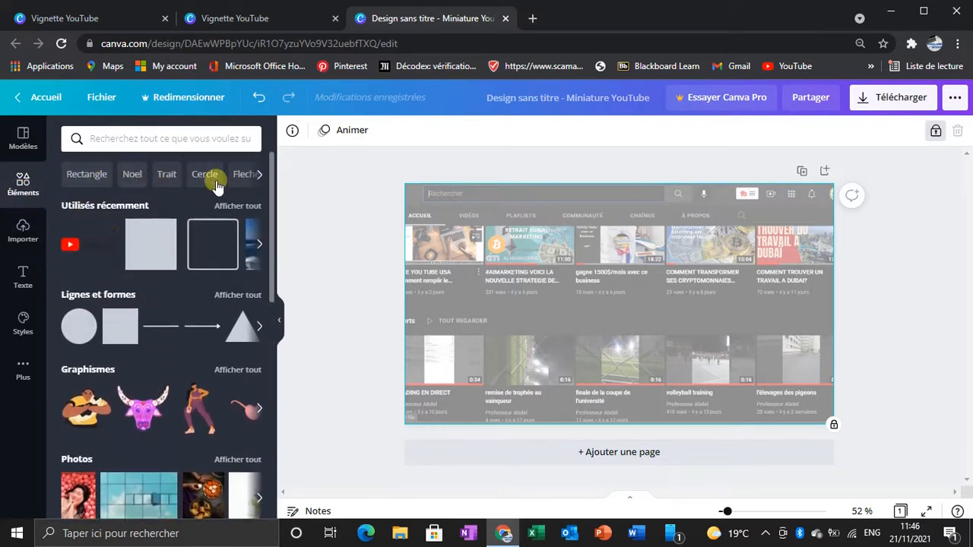
left_click(261, 175)
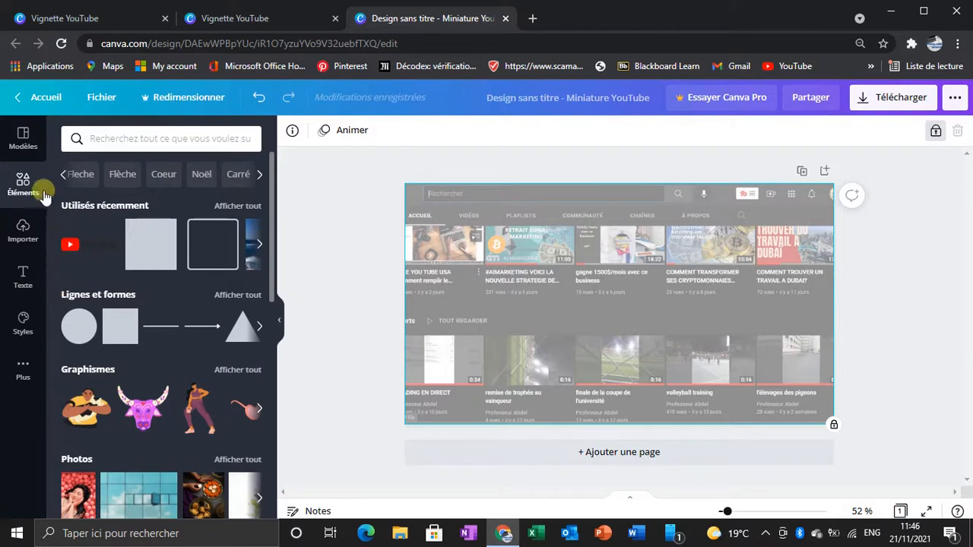
left_click(258, 244)
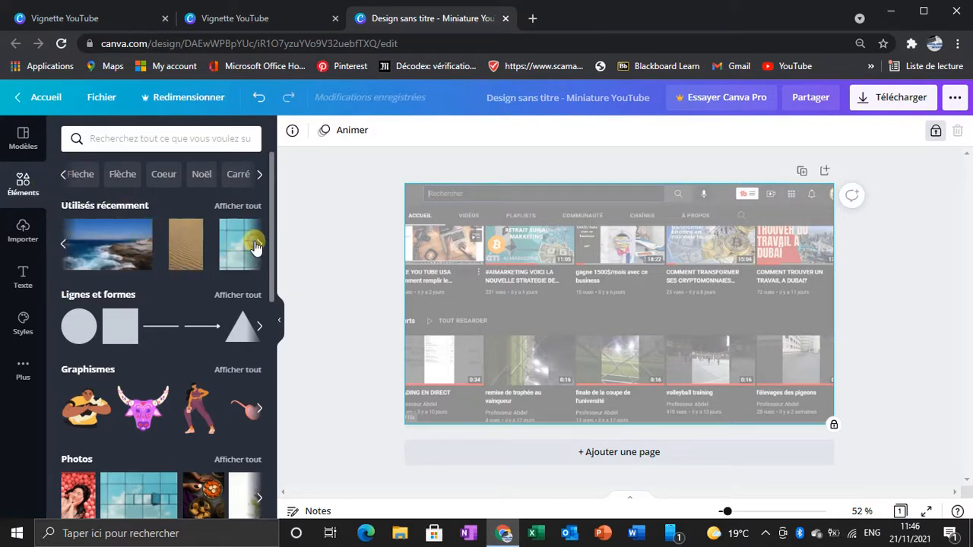
left_click(104, 248)
left_click(104, 249)
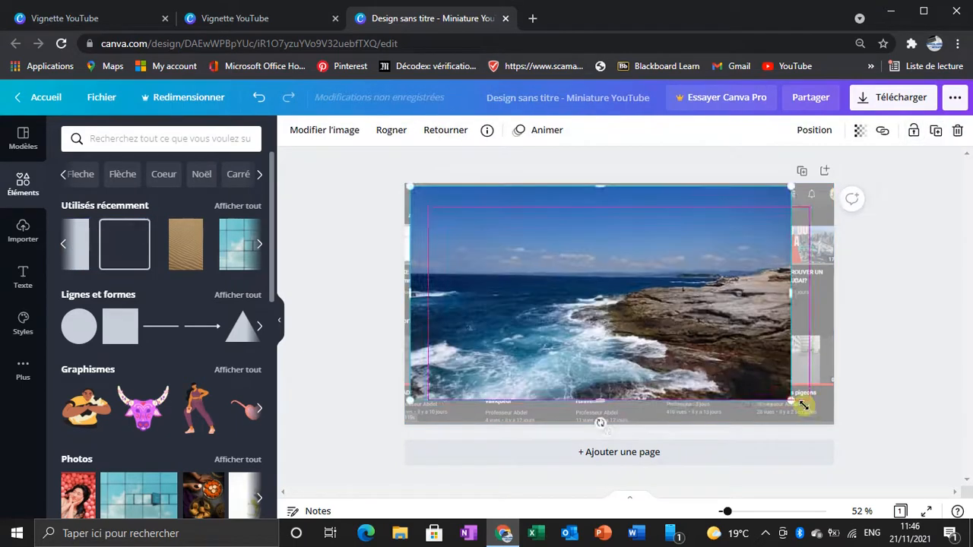
left_click_drag(792, 400, 831, 420)
left_click_drag(616, 187, 618, 182)
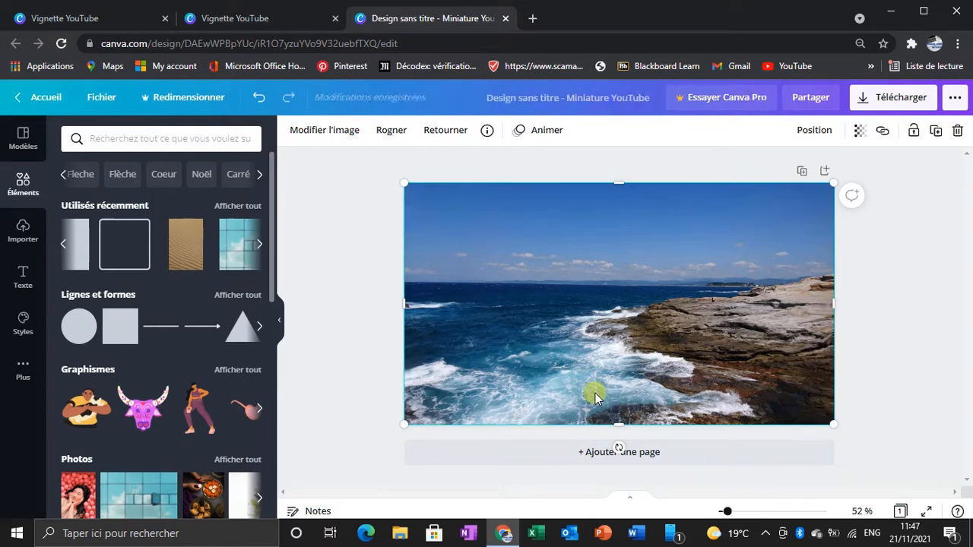
Step: Set the sea photo's transparency to 20 and lock it over the background
left_click(859, 130)
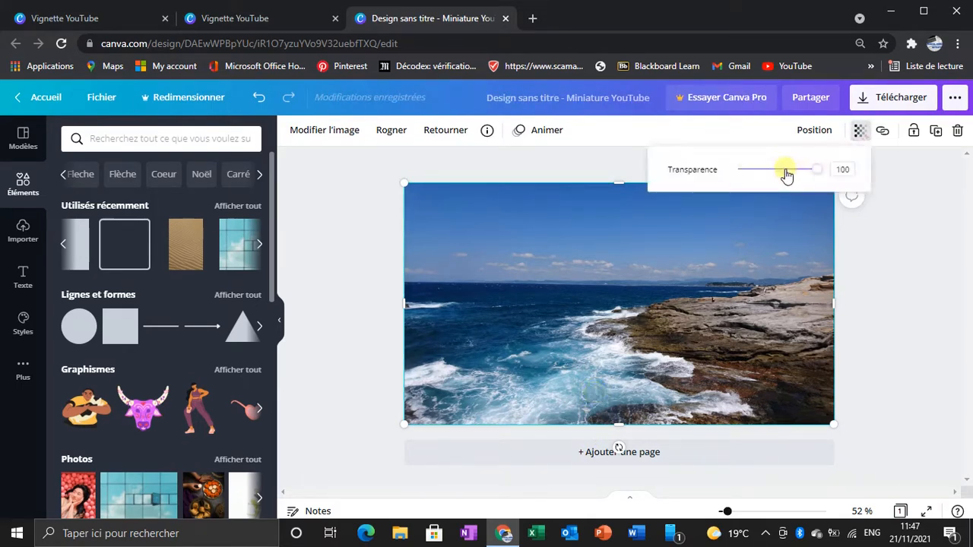
left_click_drag(786, 174, 749, 167)
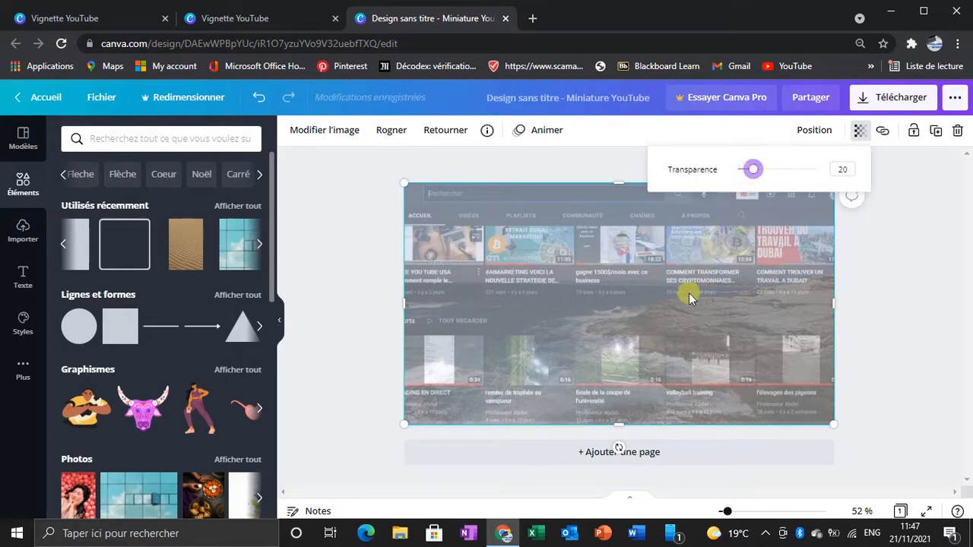
left_click(544, 321)
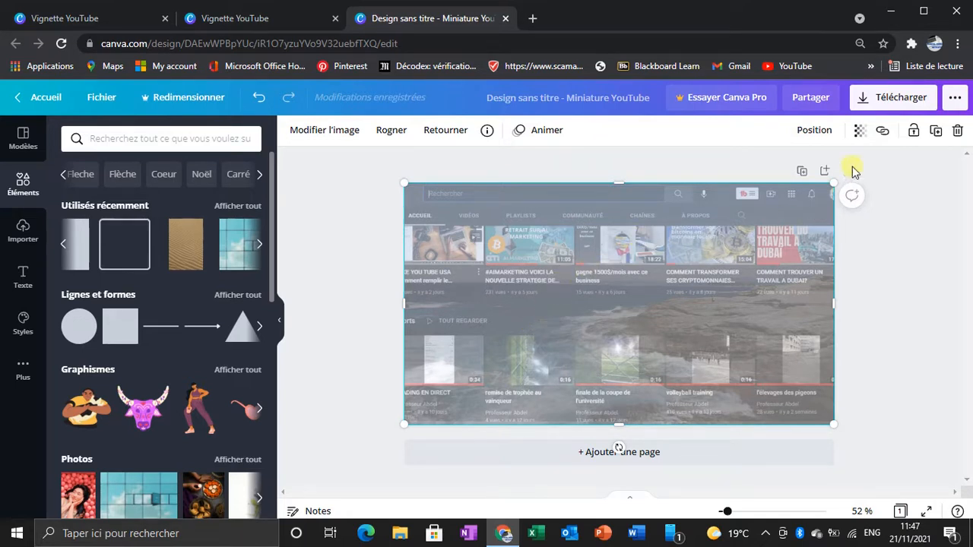
left_click(916, 131)
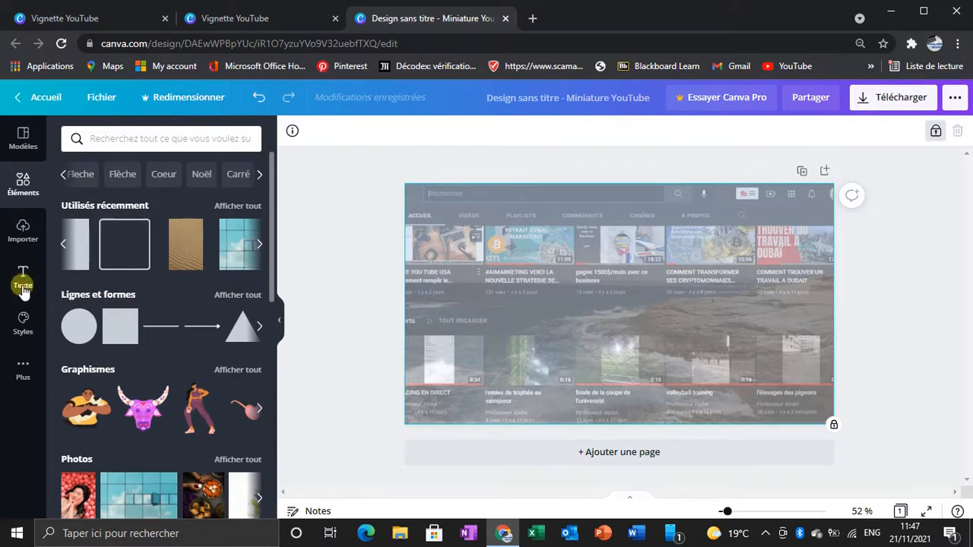
Step: Add the uploaded white-background portrait of the man in the cap, place it in the page's lower-right corner, and widen it
left_click(24, 226)
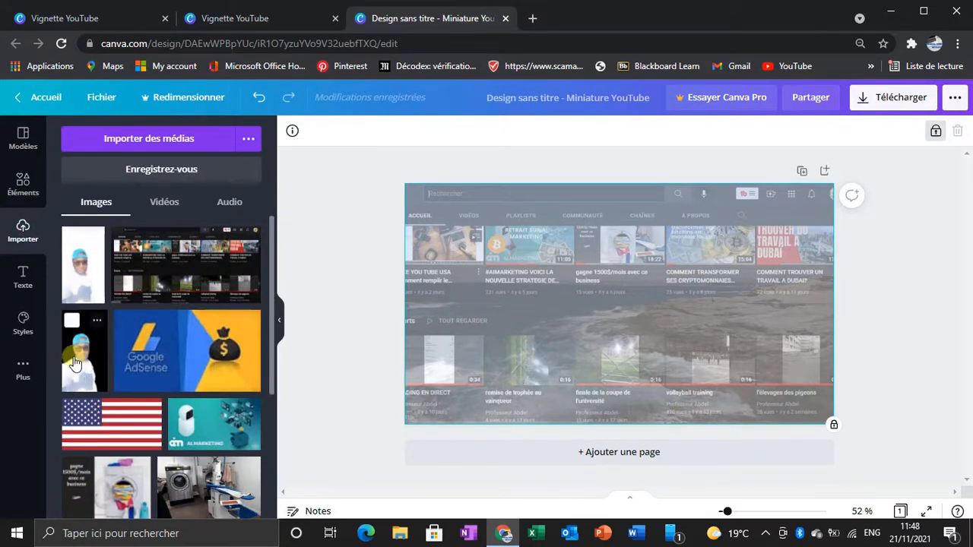
left_click(88, 283)
left_click(212, 17)
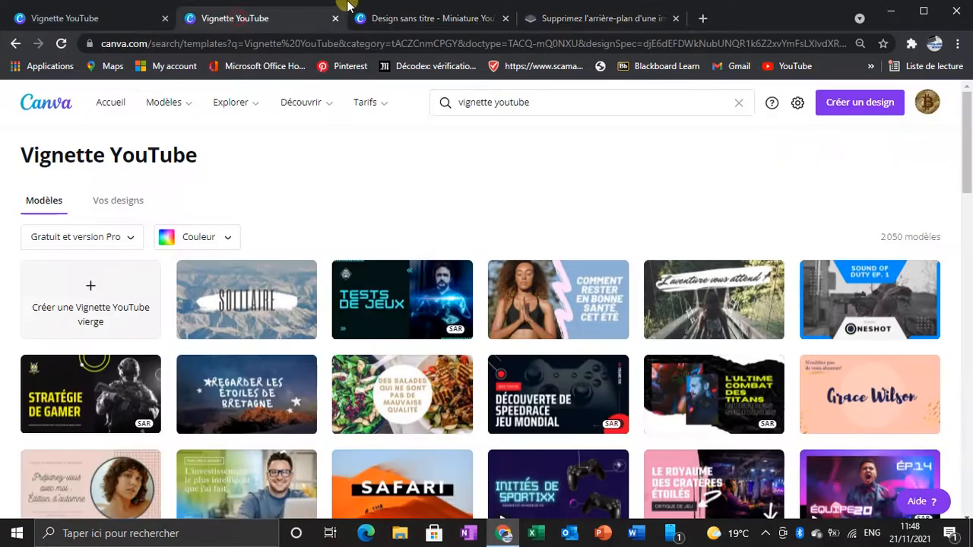
left_click(405, 19)
left_click_drag(613, 318, 786, 367)
left_click_drag(753, 281, 748, 273)
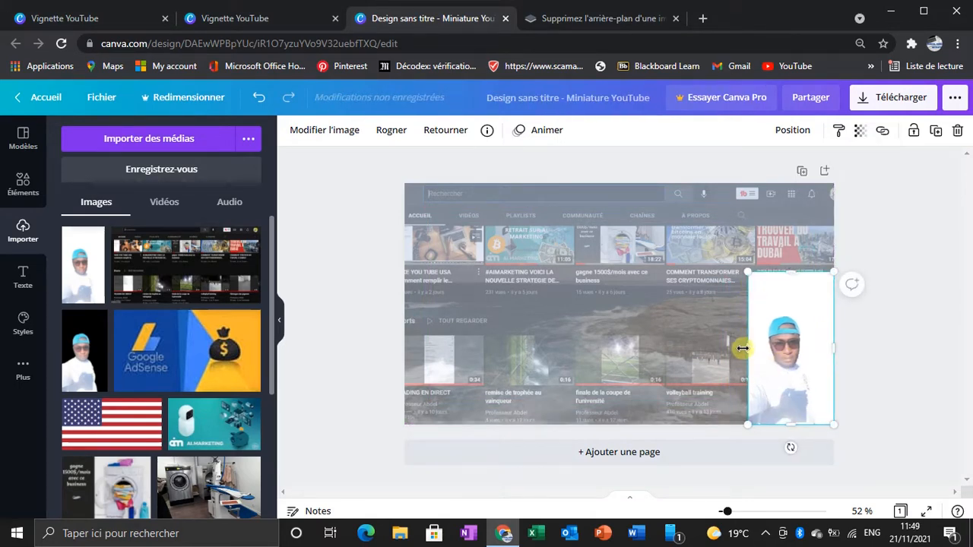
left_click_drag(743, 348, 712, 348)
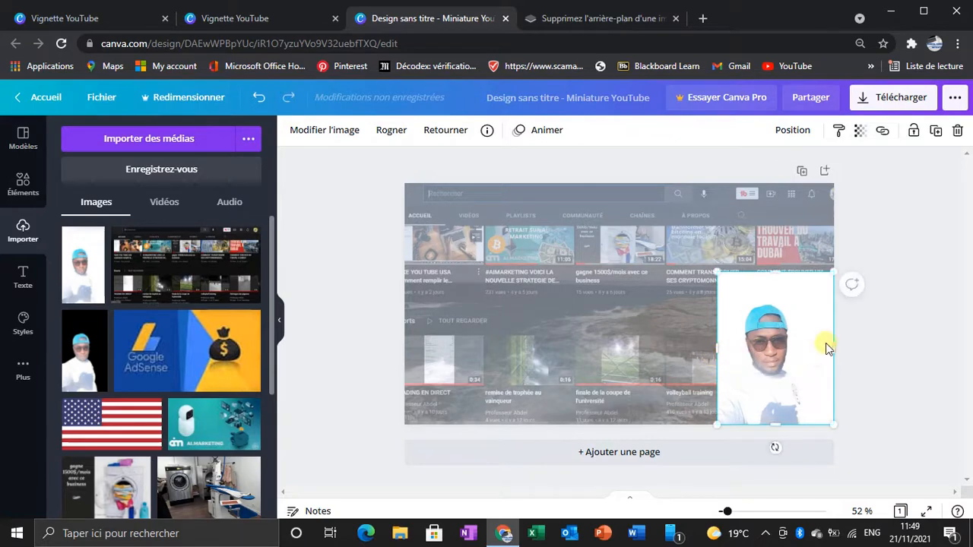
Step: Set the portrait's transparency to 79
right_click(807, 330)
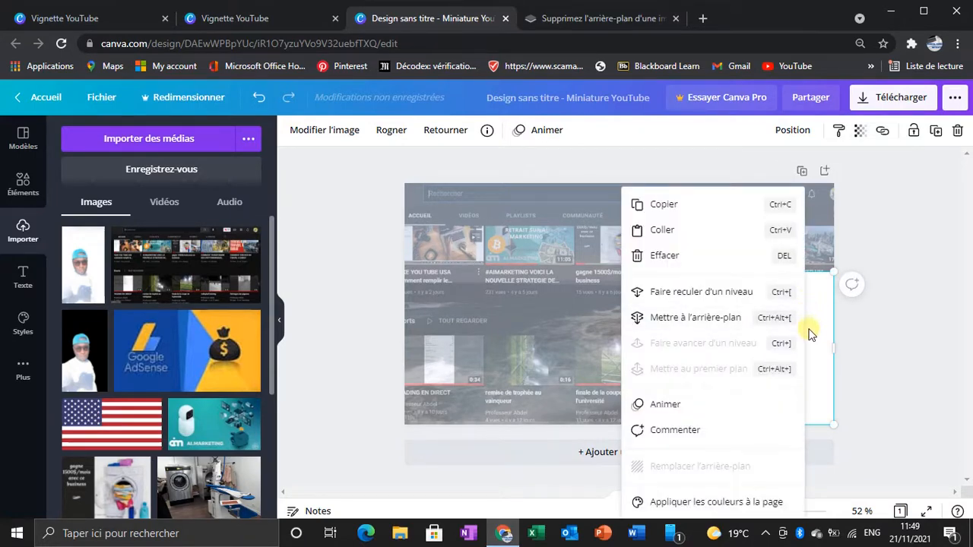
left_click(821, 342)
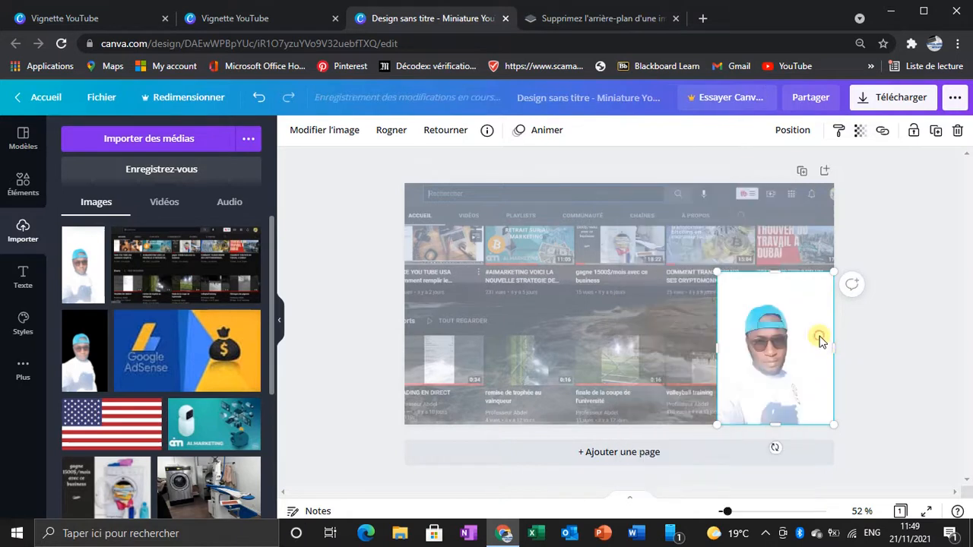
left_click(860, 130)
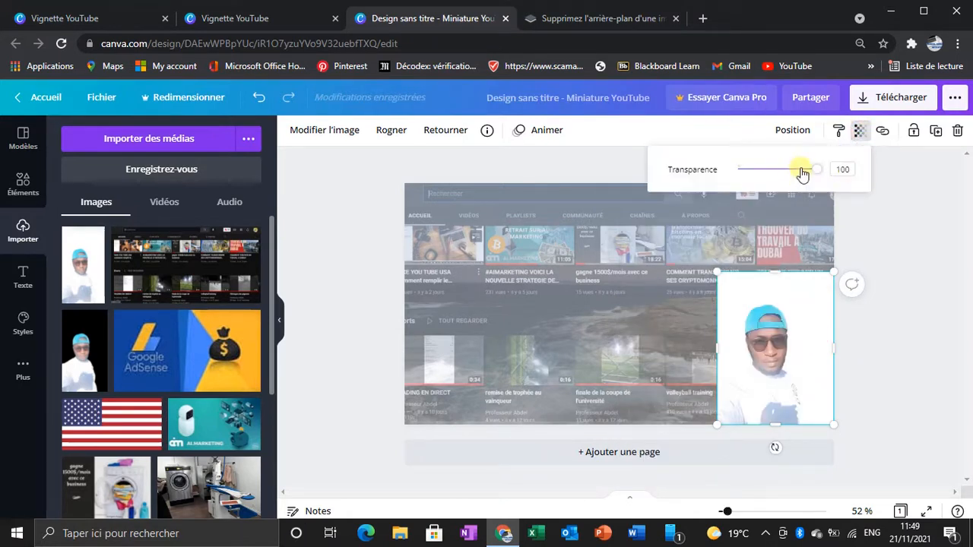
left_click(802, 171)
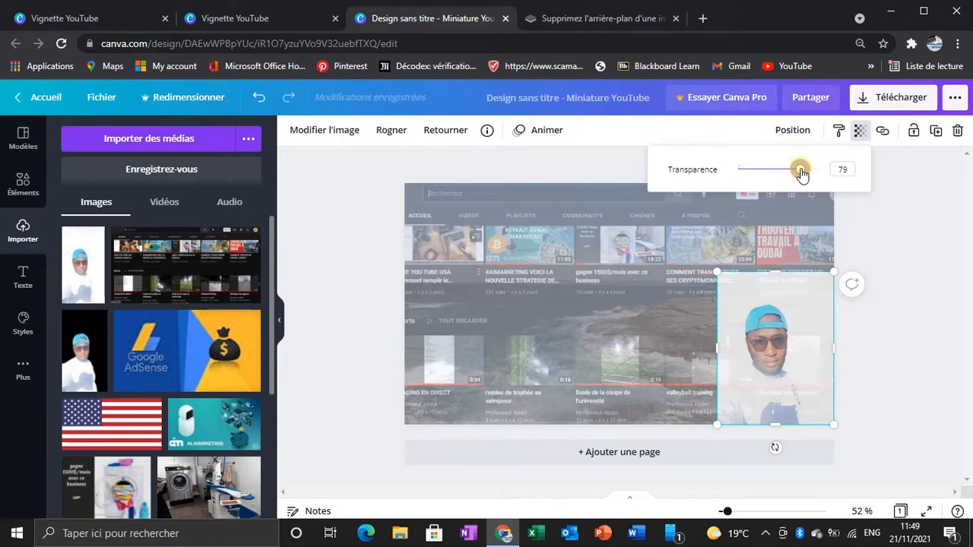
left_click(779, 313)
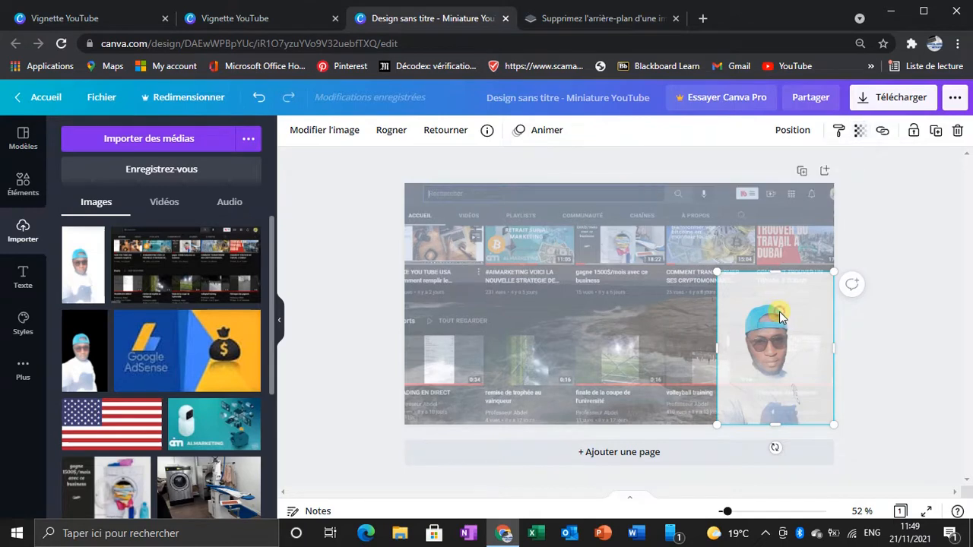
Step: Send the portrait to the back so it sits behind the sea photo overlay, and deselect it
right_click(779, 313)
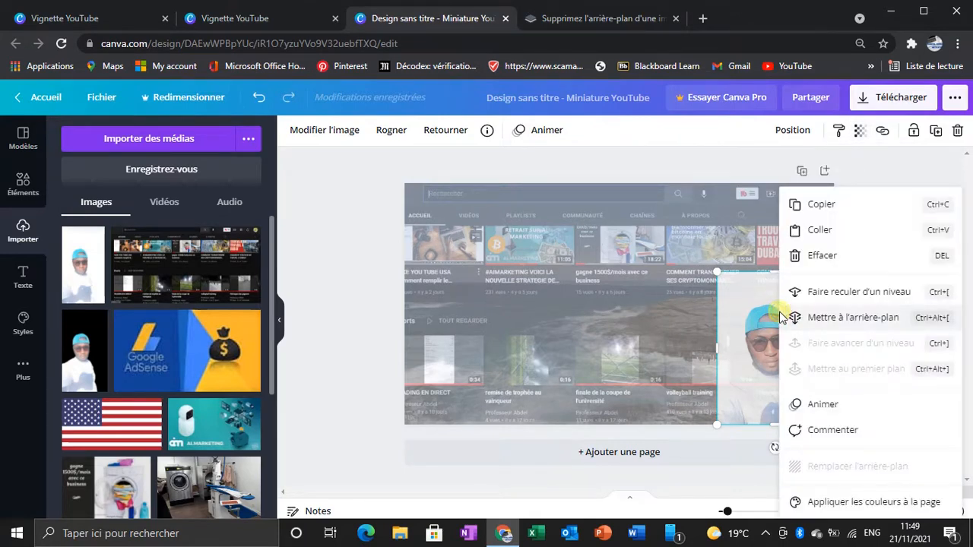
left_click(836, 317)
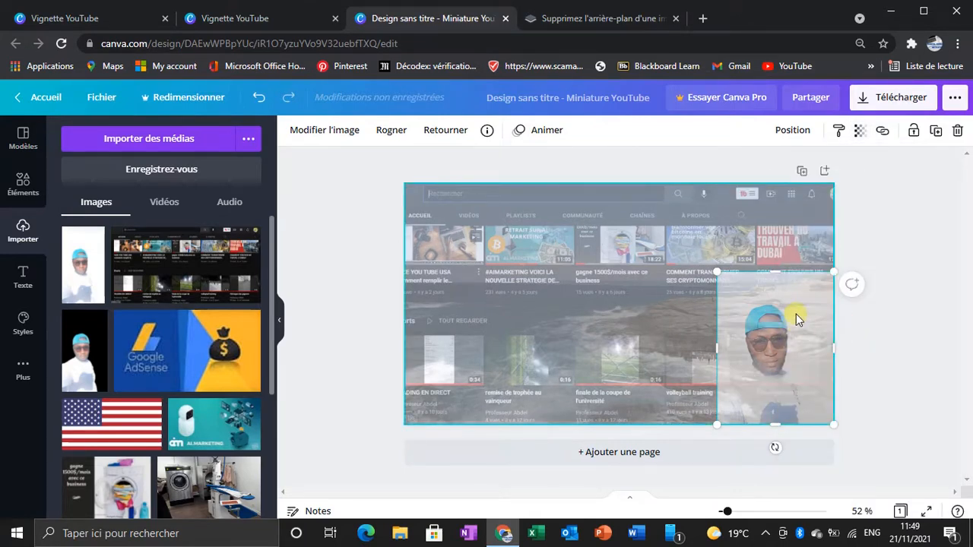
left_click(905, 321)
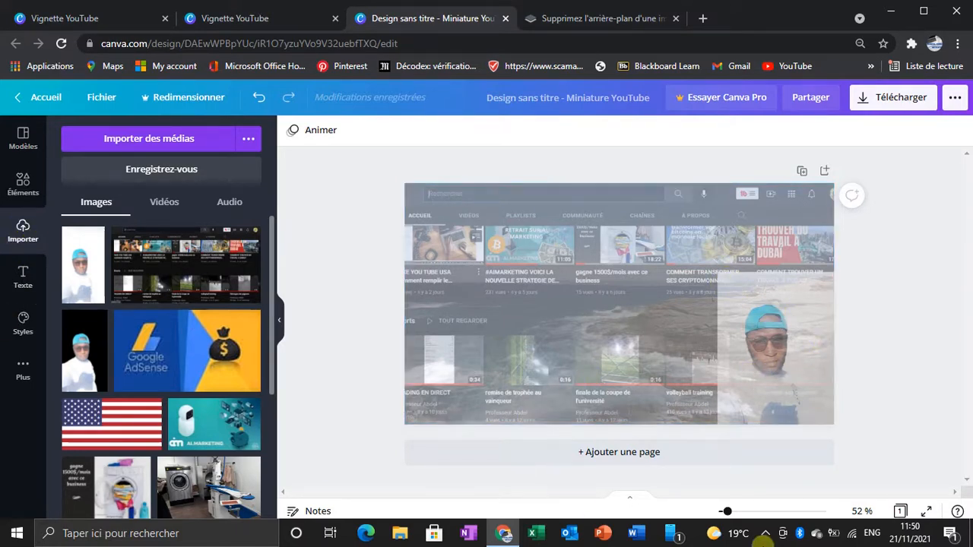
Step: Add a solid square in the upper-left part of the page and reshape it into a wide, low rectangle
key("r")
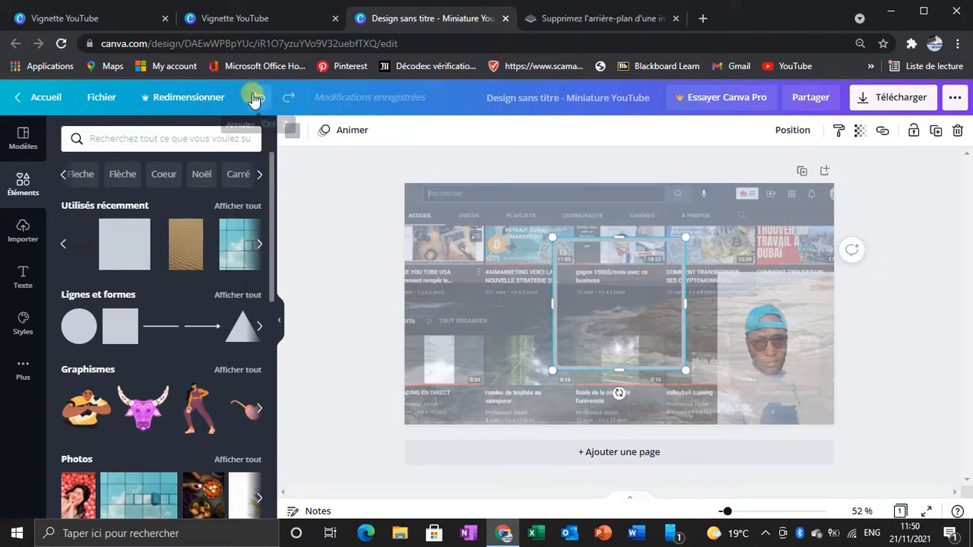
left_click(251, 99)
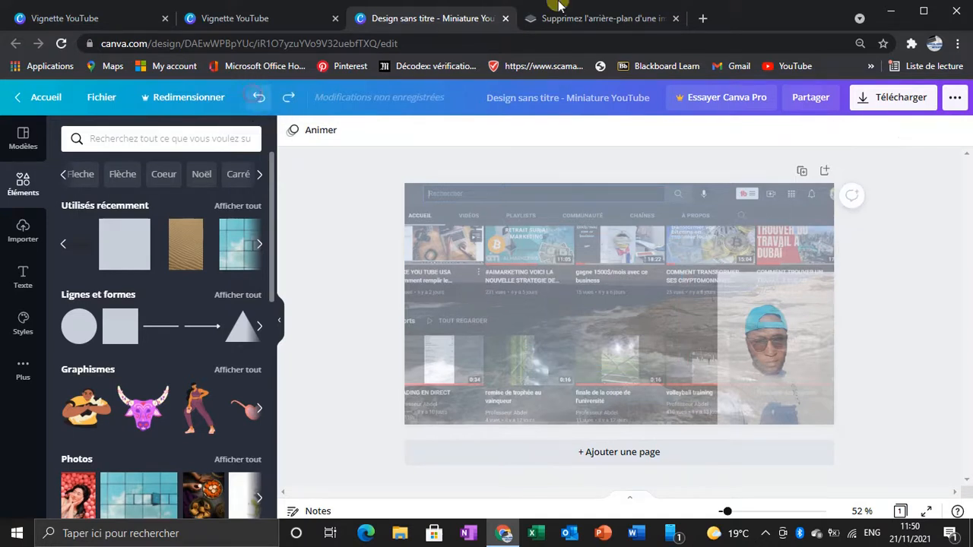
left_click(121, 328)
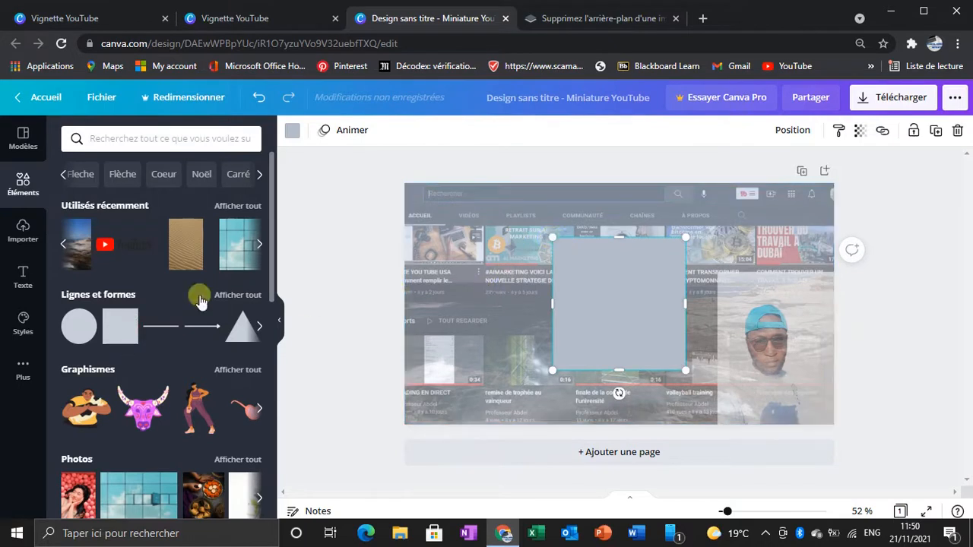
left_click_drag(621, 312, 506, 274)
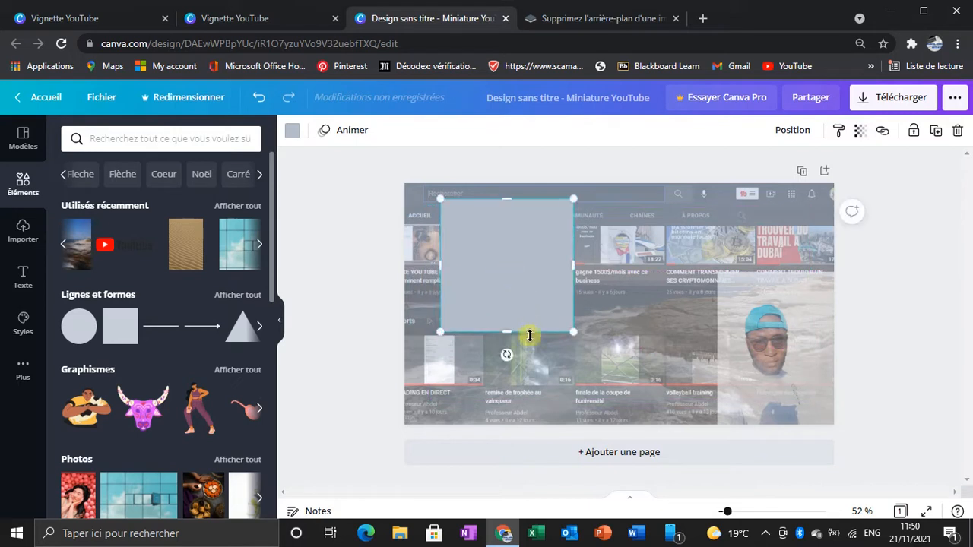
left_click_drag(506, 329, 513, 252)
left_click_drag(588, 225, 601, 230)
left_click_drag(520, 252, 530, 244)
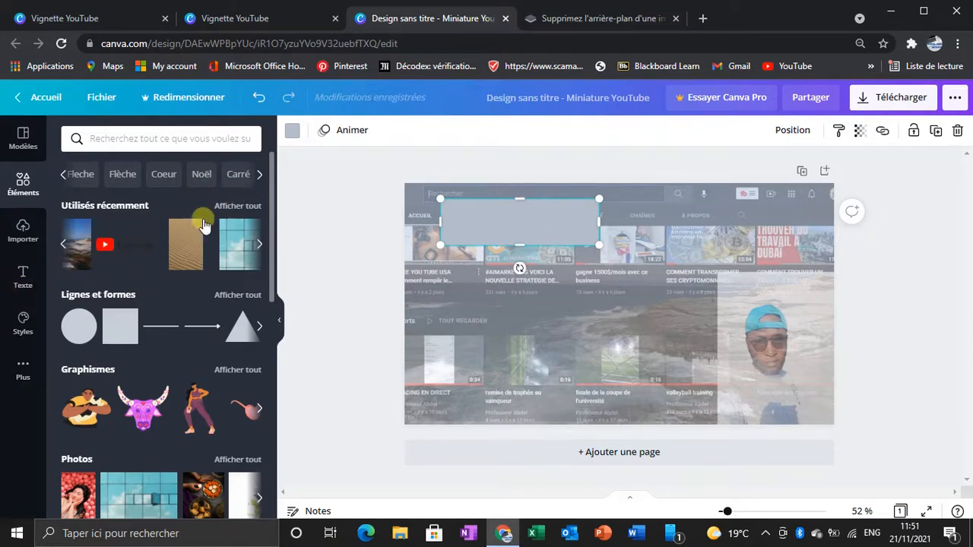
Step: Fill the rectangle with the dark blue default colour
left_click(287, 131)
scroll(202, 380, "down", 3)
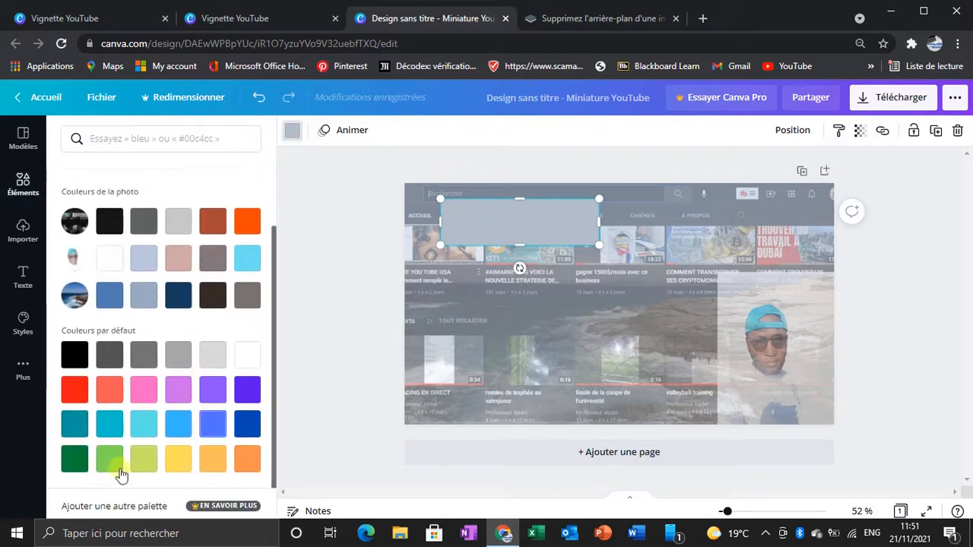
left_click(246, 426)
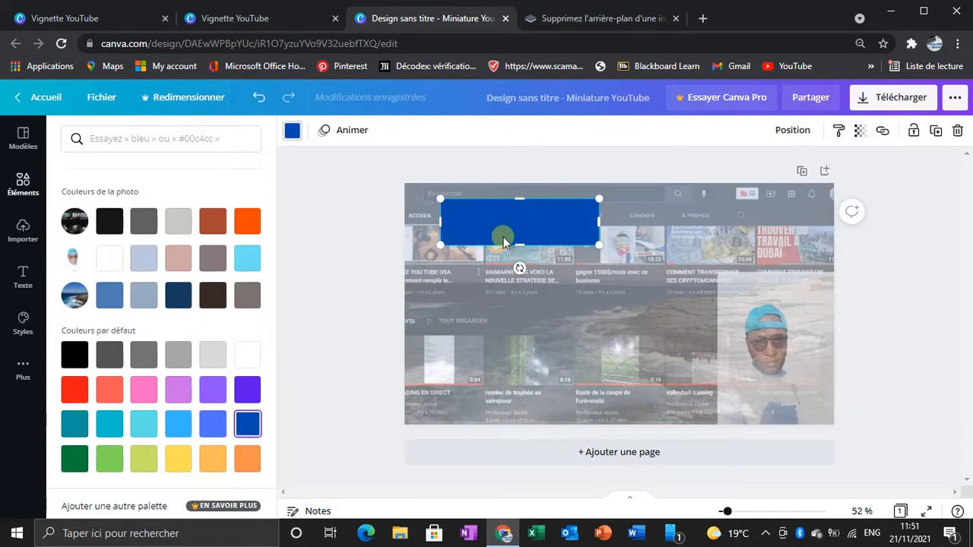
Step: Add a title reading "COMMENT" and move it onto the blue rectangle
left_click(18, 278)
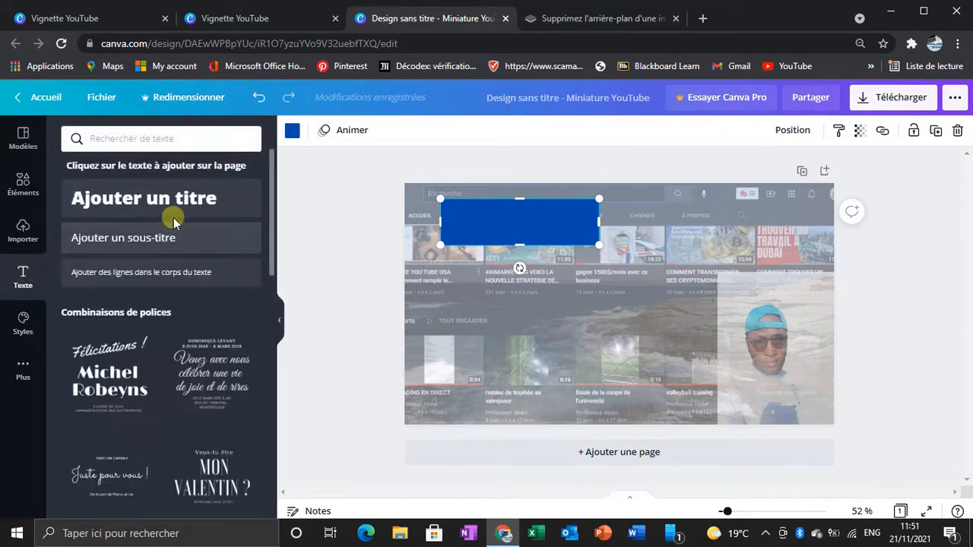
left_click(178, 206)
type("COMMENT")
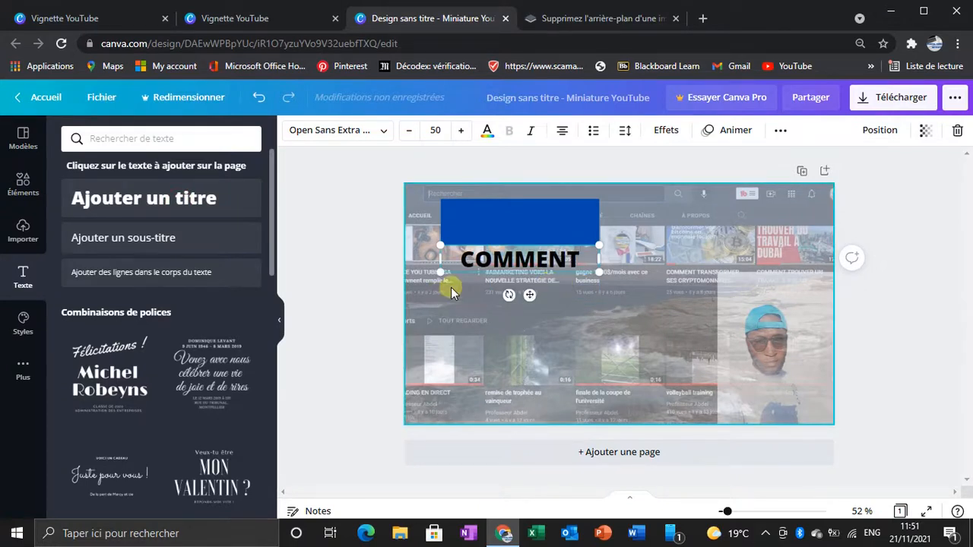
left_click_drag(529, 295, 530, 258)
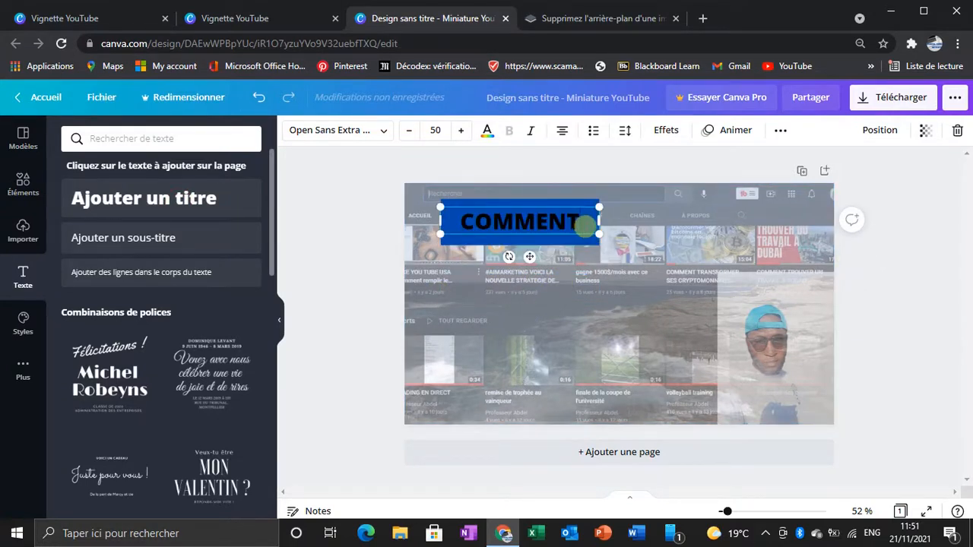
Step: Change the colour of the "COMMENT" title text to white
left_click_drag(586, 226, 471, 235)
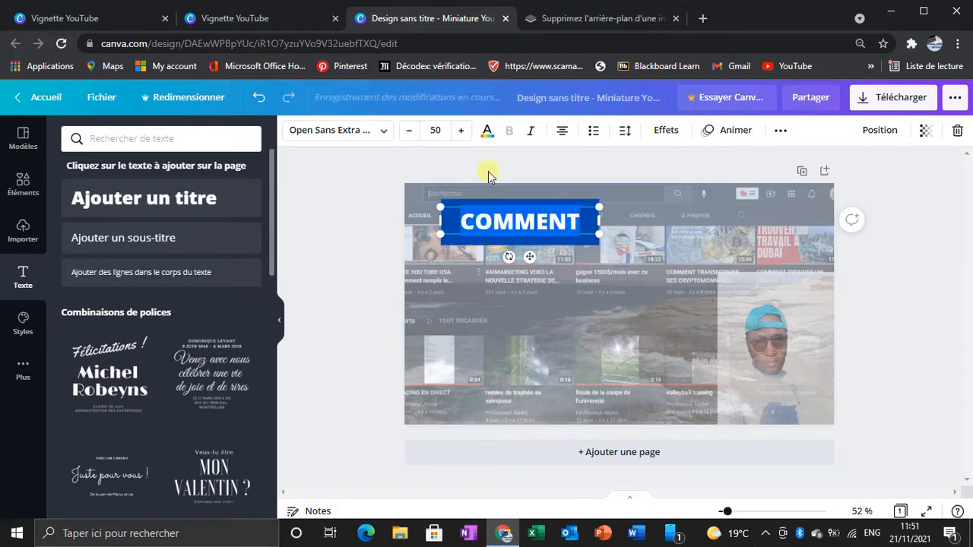
left_click(487, 133)
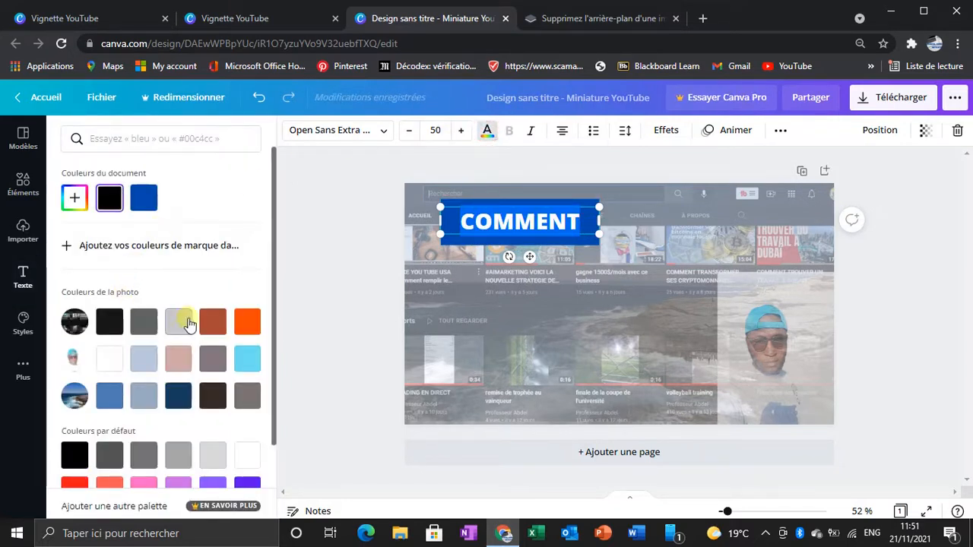
left_click(182, 324)
left_click(110, 356)
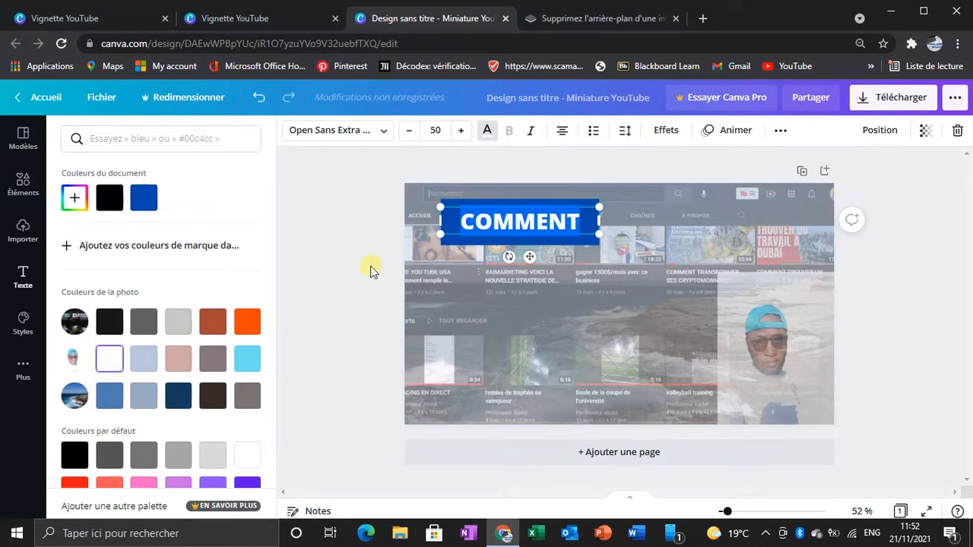
left_click(416, 244)
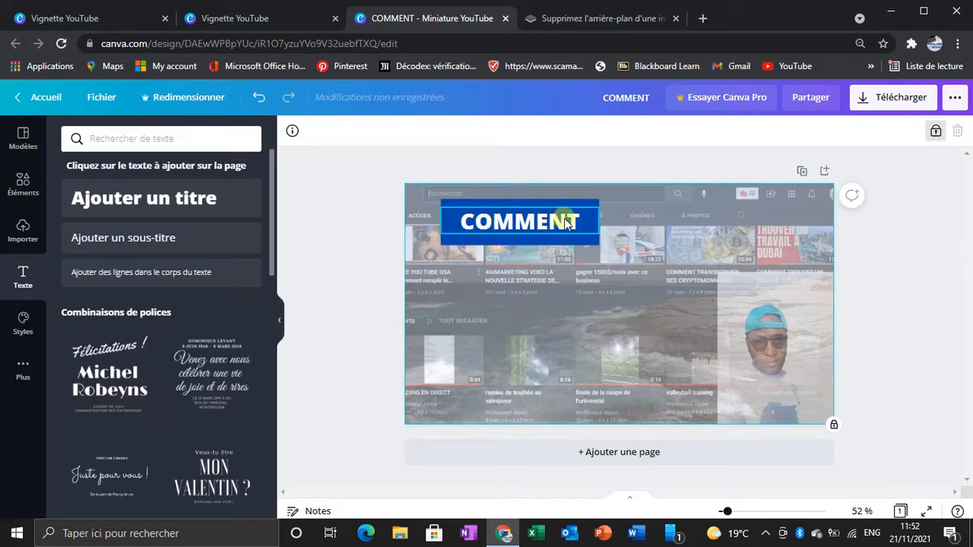
Step: Shrink the blue rectangle on all sides so it fits closely around the word "COMMENT"
left_click(455, 204)
left_click_drag(599, 200, 590, 215)
left_click_drag(440, 201, 449, 204)
left_click_drag(518, 244, 519, 240)
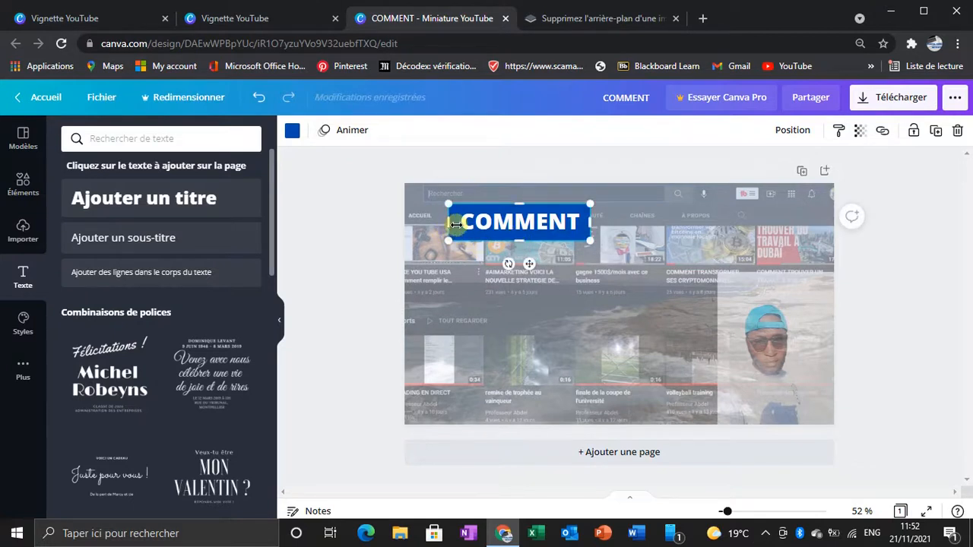
left_click_drag(451, 222, 456, 225)
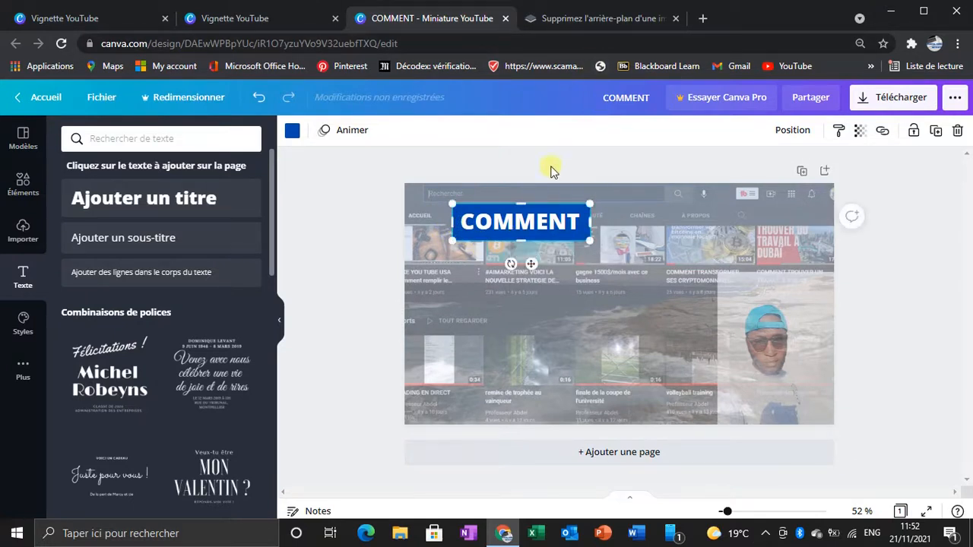
Step: Group the "COMMENT" title with its blue rectangle
left_click(432, 200)
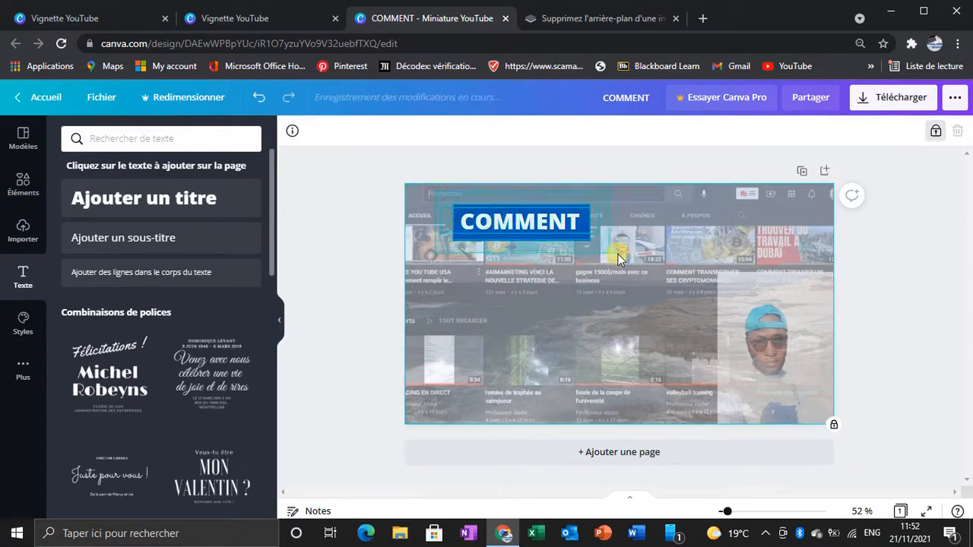
key("ctrl+a")
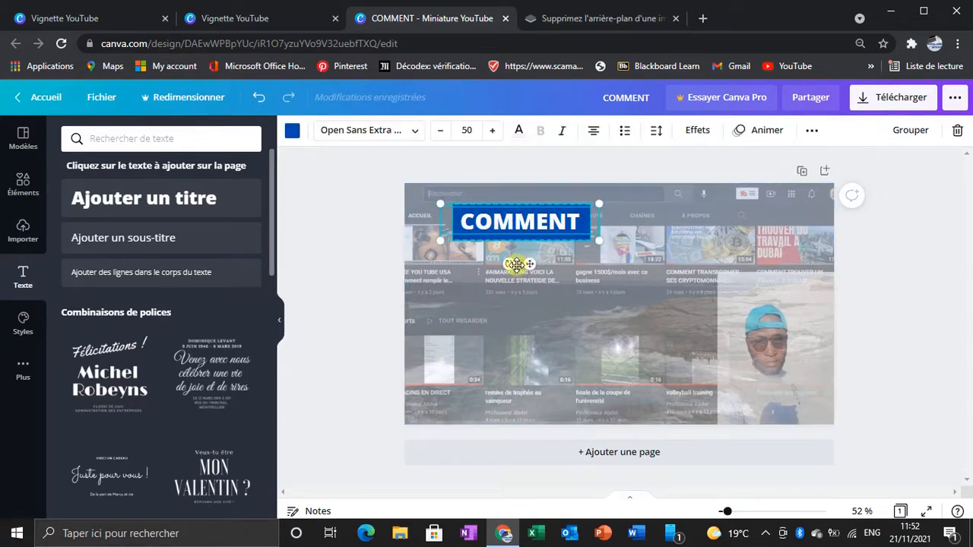
right_click(501, 222)
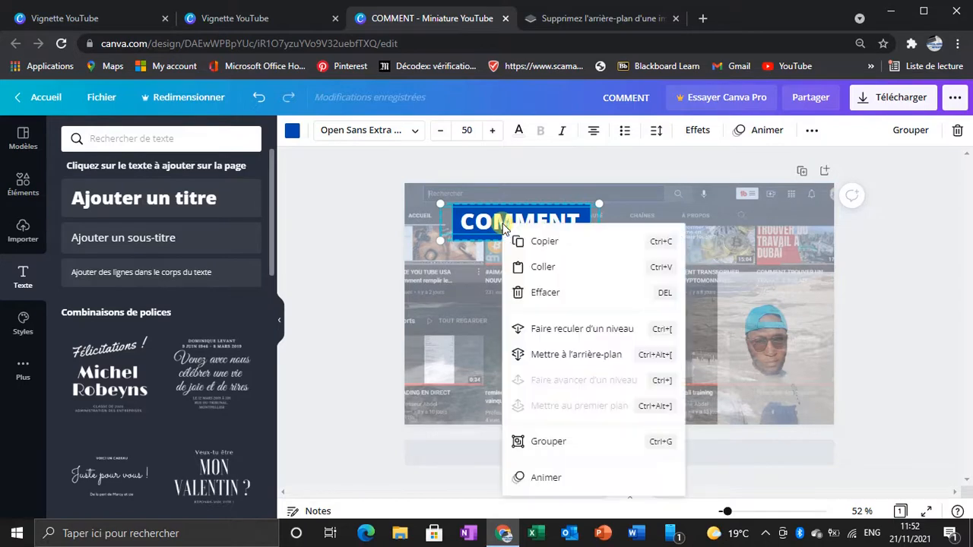
left_click(559, 442)
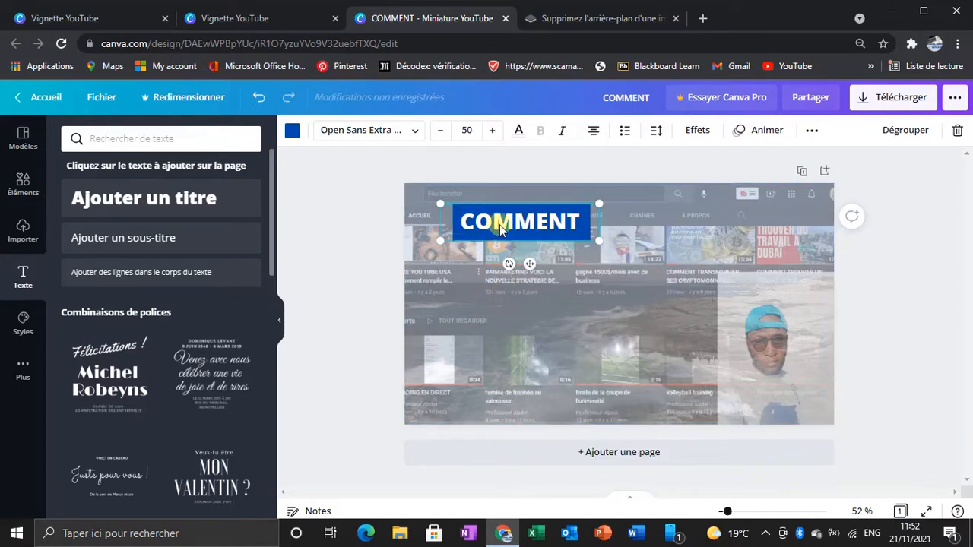
Step: Enlarge the "COMMENT" title group until its text size is about 89.6, keeping it in the upper part of the thumbnail
left_click_drag(504, 221, 513, 240)
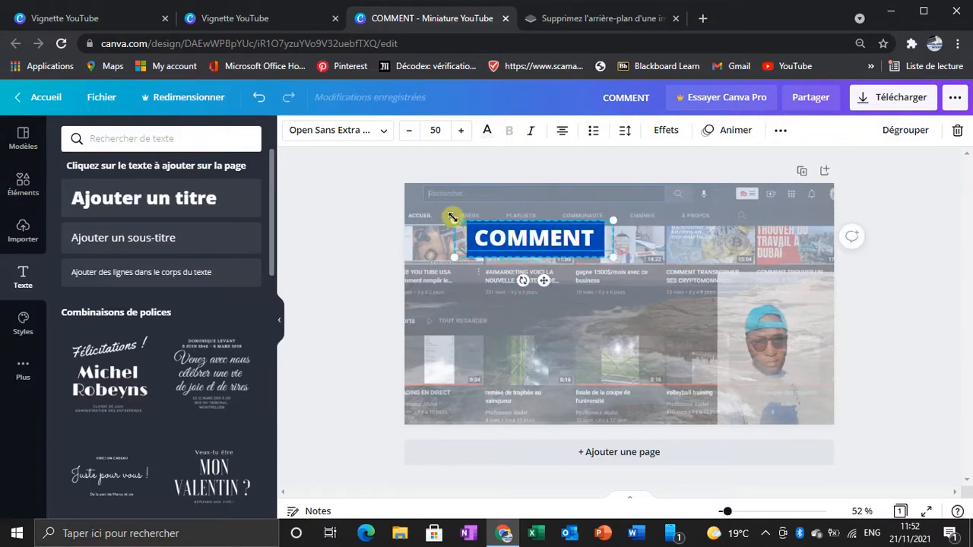
left_click(454, 221)
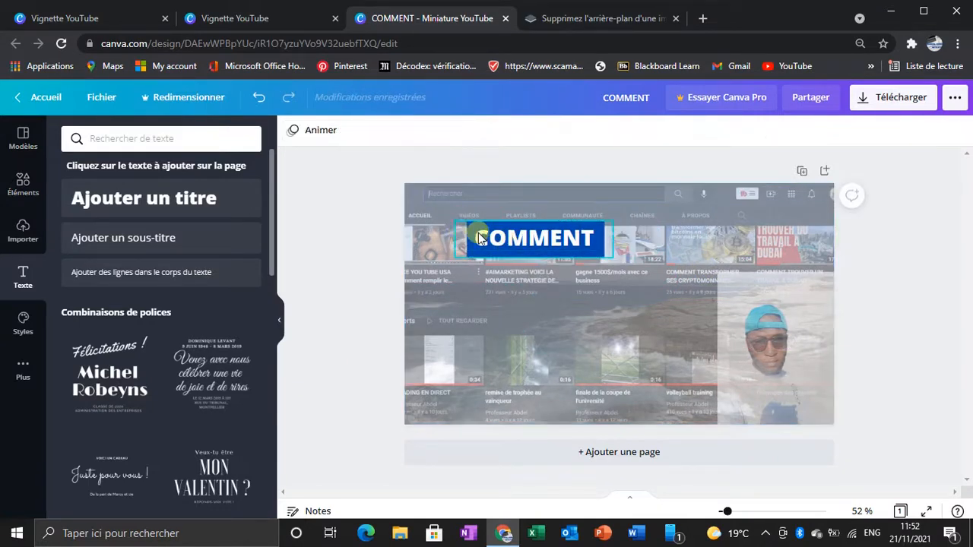
left_click(479, 236)
left_click_drag(428, 200, 423, 196)
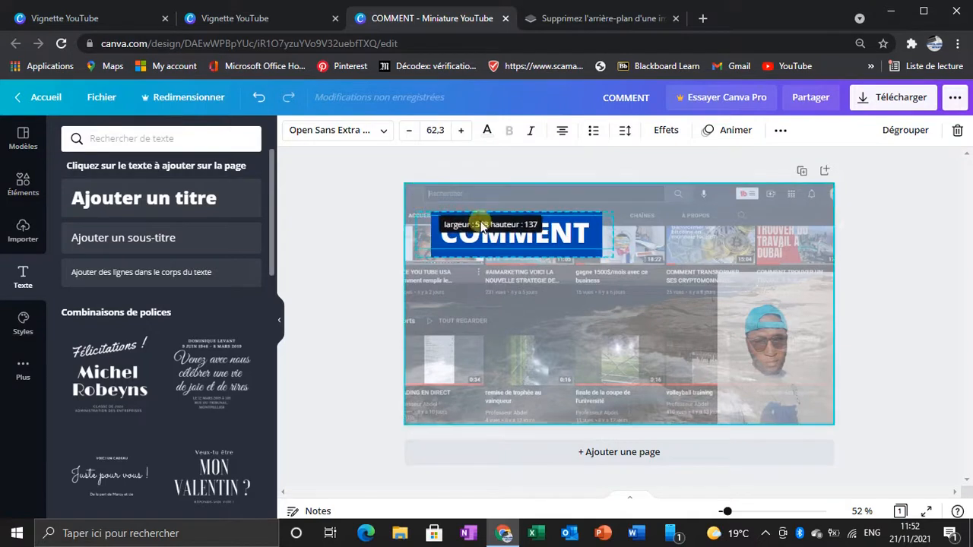
left_click_drag(614, 252, 700, 278)
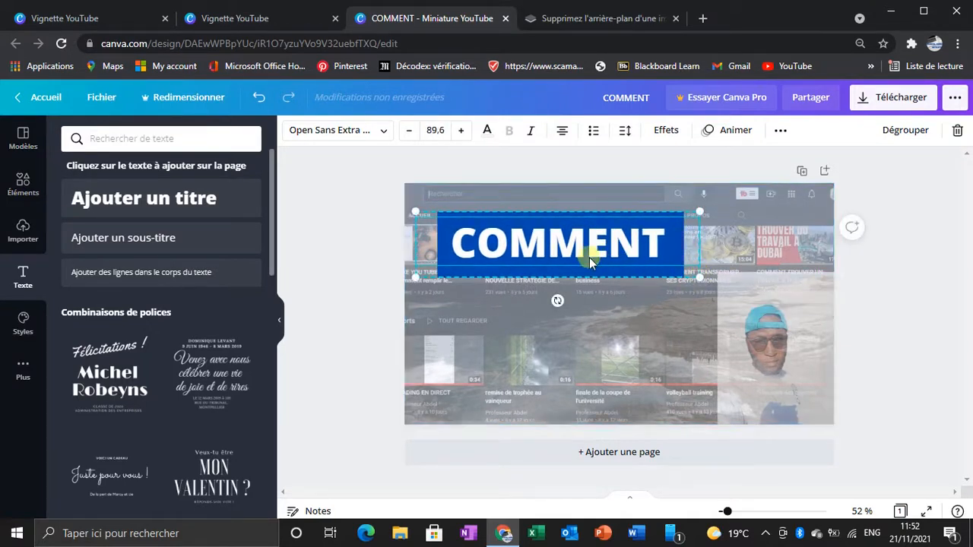
left_click_drag(577, 250, 577, 242)
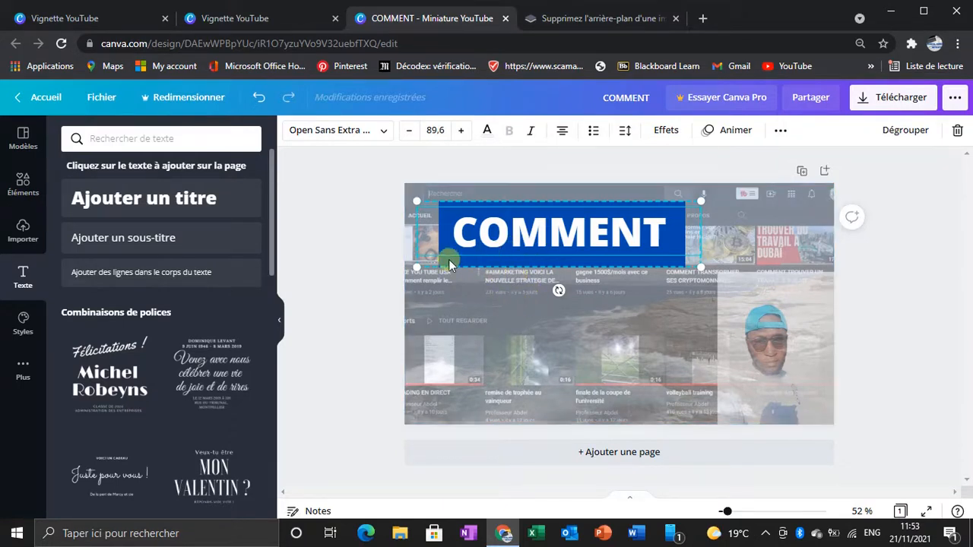
left_click(437, 298)
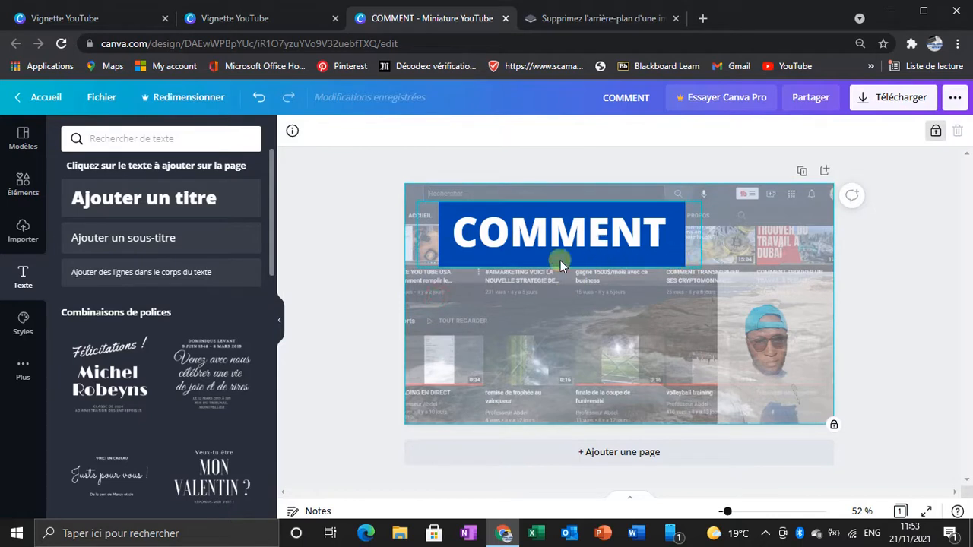
Step: Move the "COMMENT" group flush against the thumbnail's upper edge, slightly left of centre
left_click_drag(549, 239, 517, 218)
left_click(608, 218)
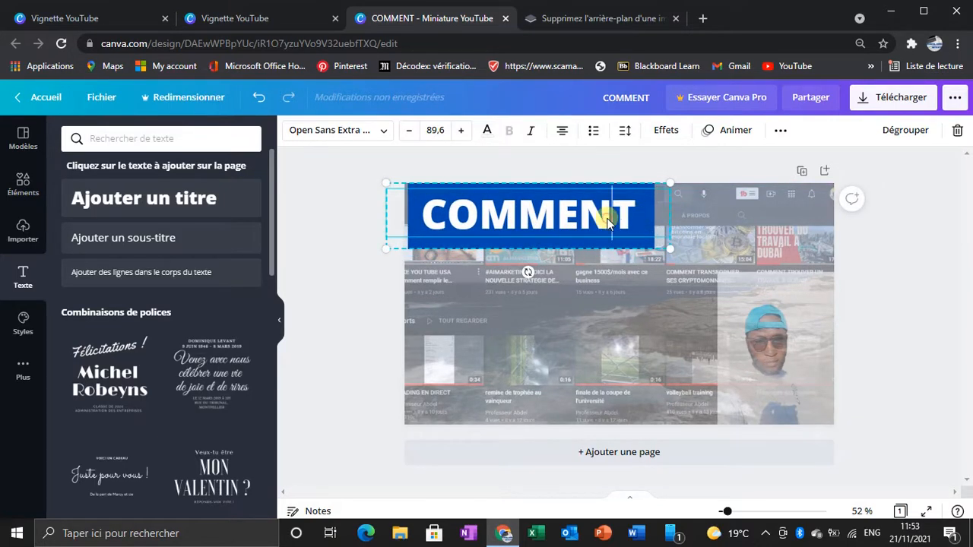
left_click_drag(584, 218, 669, 231)
left_click(693, 224)
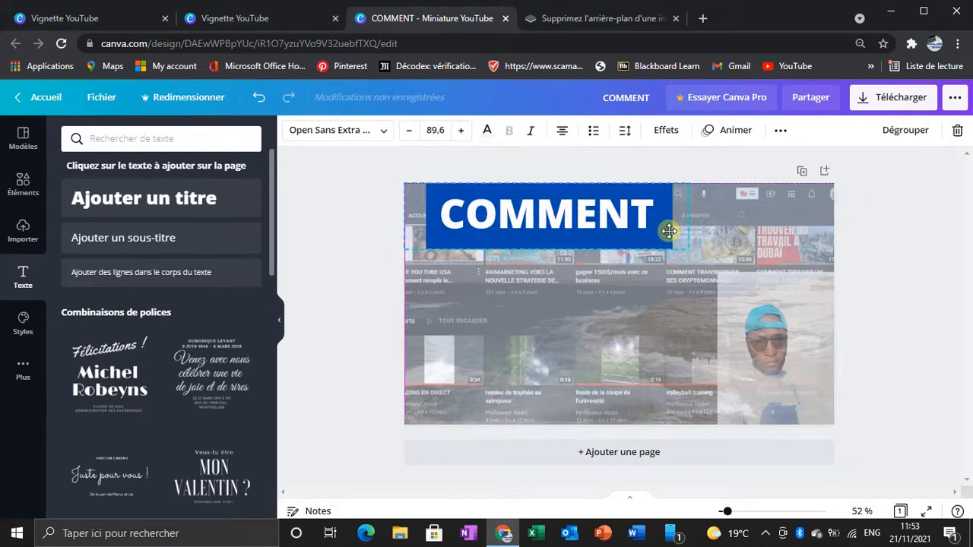
left_click(714, 237)
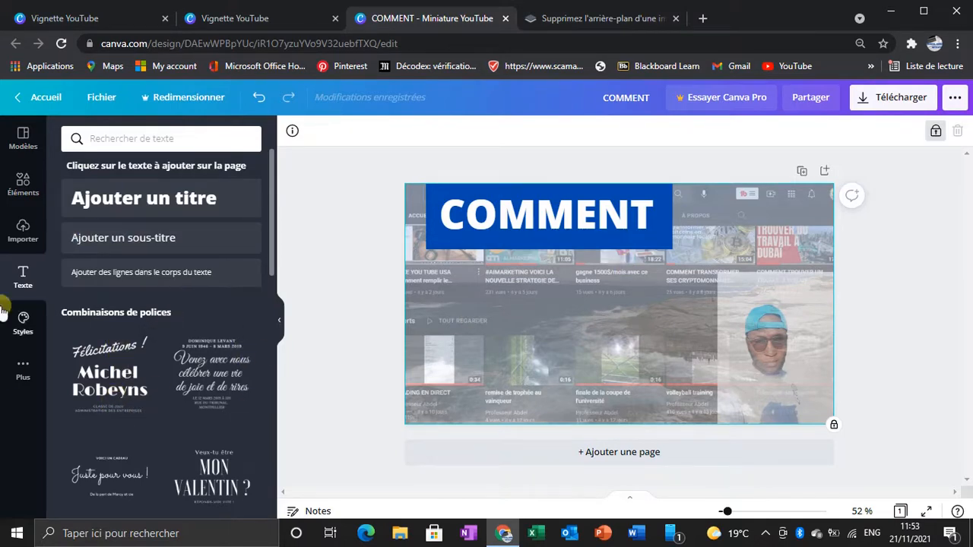
Step: Add a square shape below the "COMMENT" block and reduce it to a small, flat rectangle
left_click(23, 183)
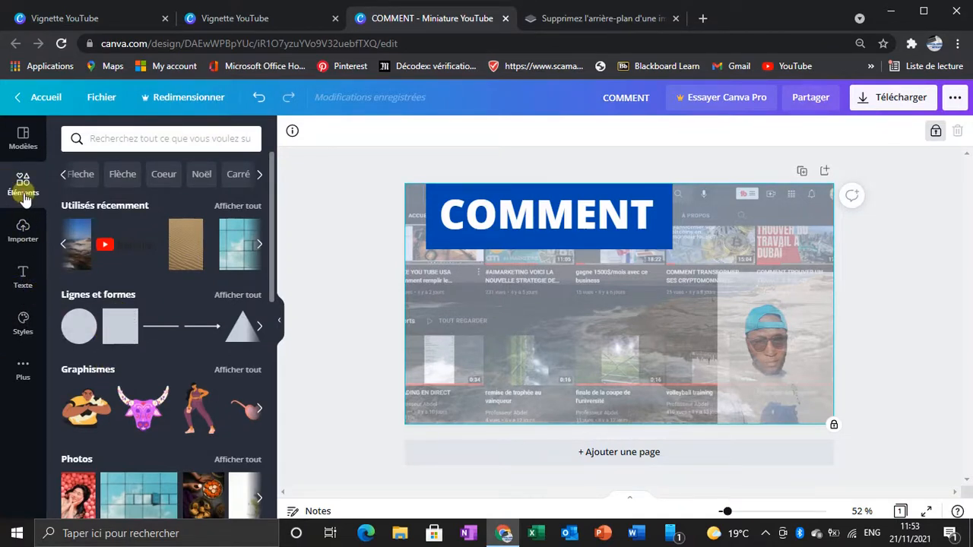
left_click(237, 295)
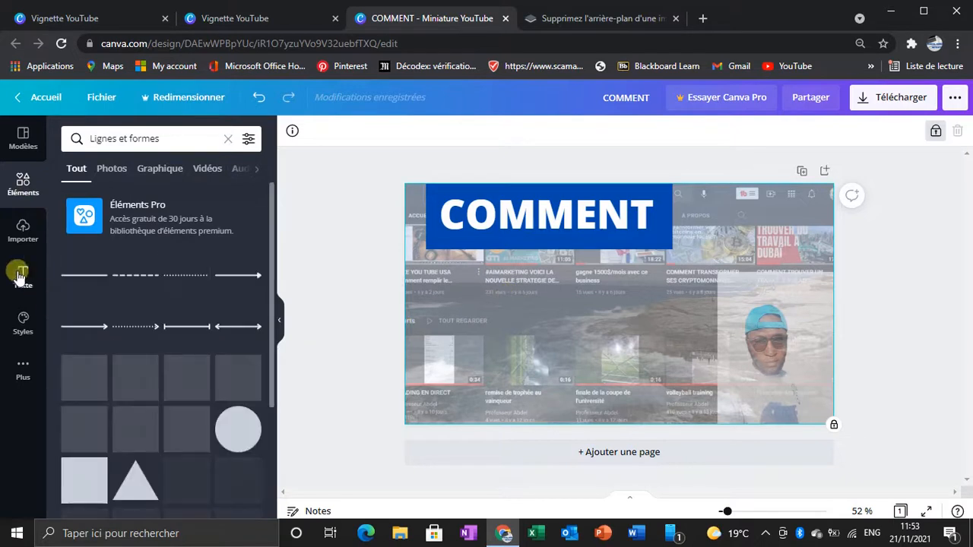
left_click(93, 488)
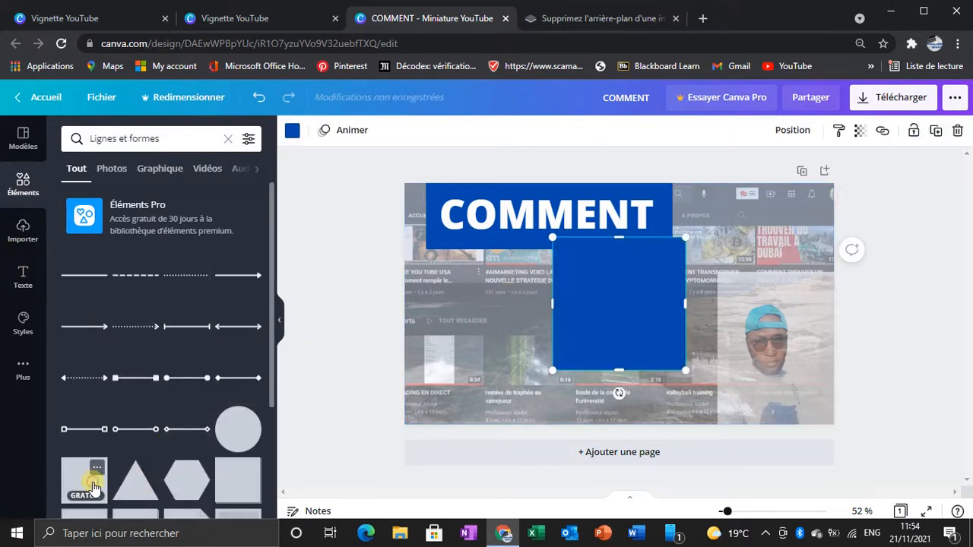
left_click_drag(611, 330, 526, 348)
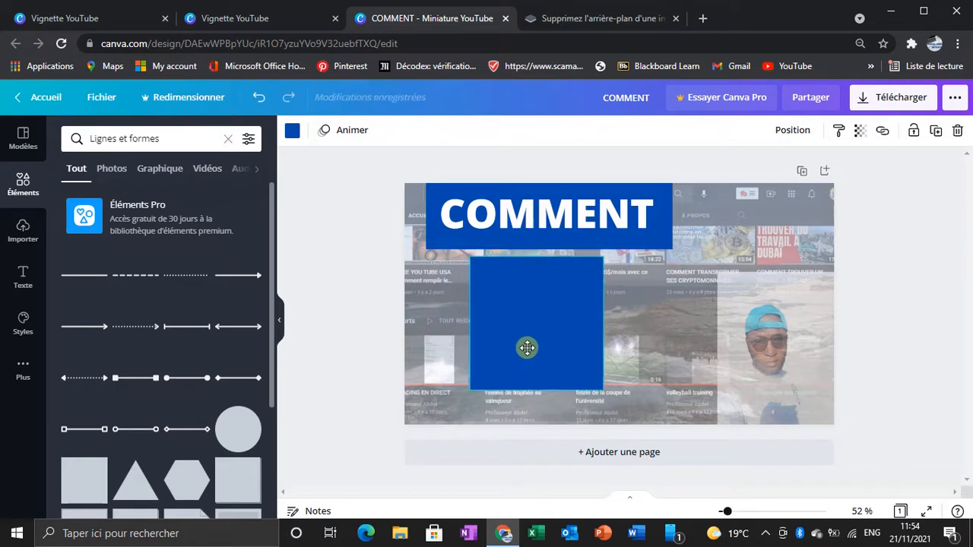
left_click_drag(542, 388, 594, 276)
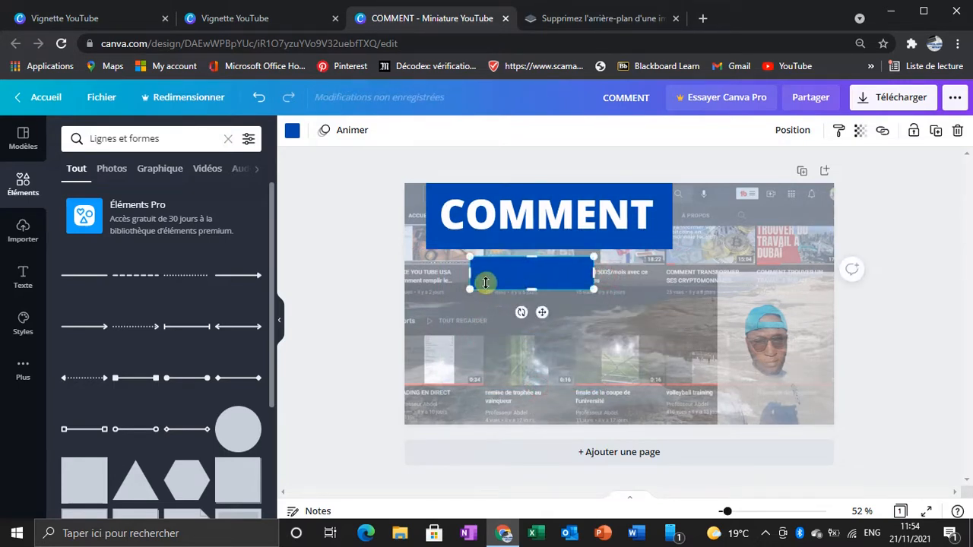
left_click_drag(469, 276, 492, 276)
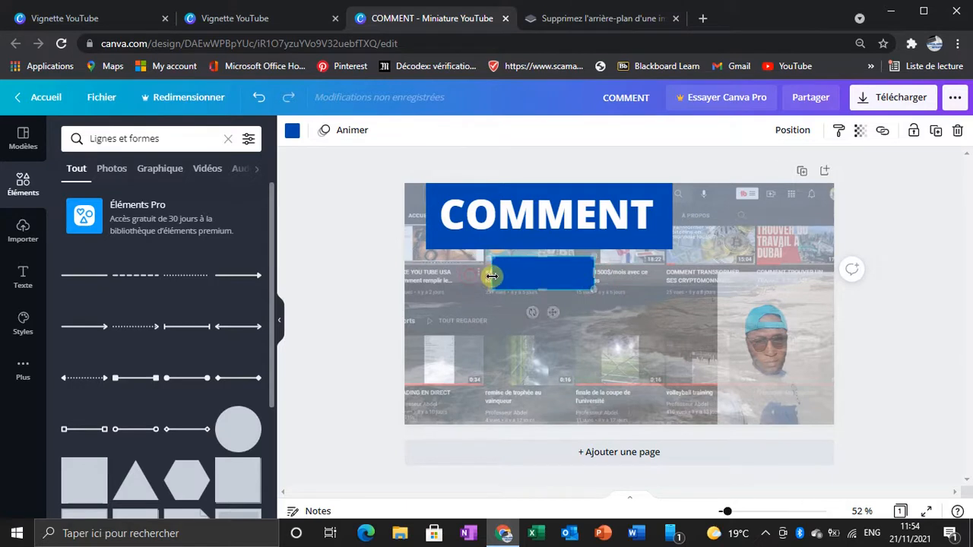
Step: Change the small rectangle's fill to the bright orange from the photo colours
left_click(292, 131)
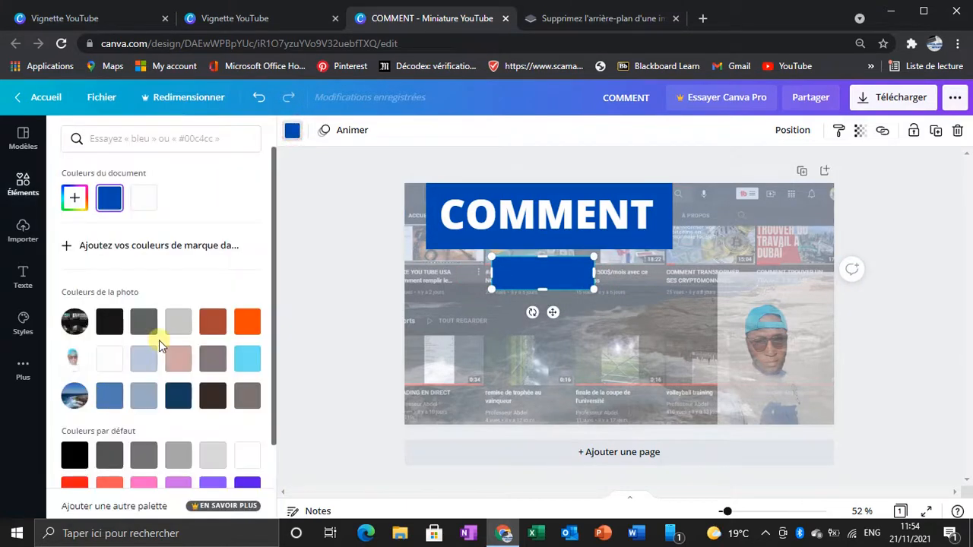
left_click(249, 323)
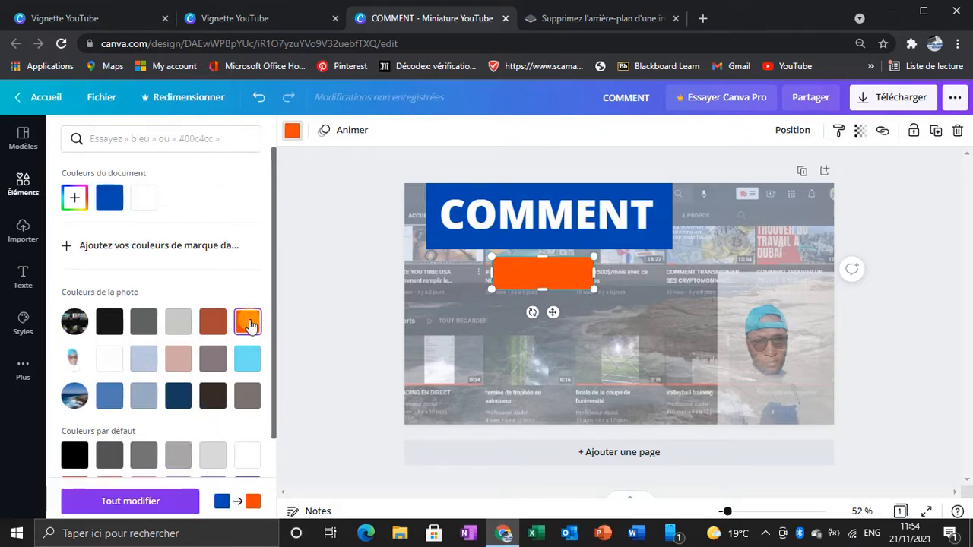
scroll(207, 373, "down", 2)
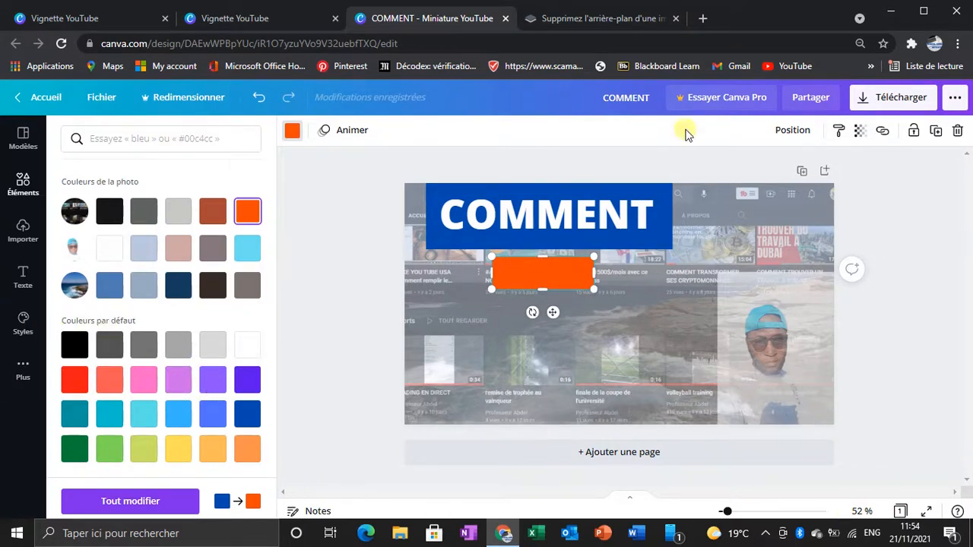
Step: Add a title reading "CREER" and move it onto the orange rectangle
left_click(22, 278)
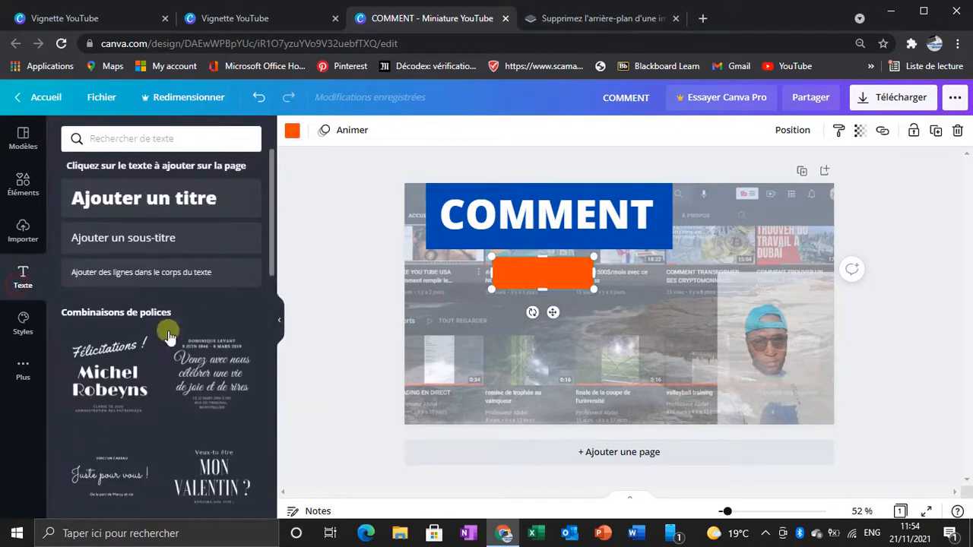
left_click(170, 192)
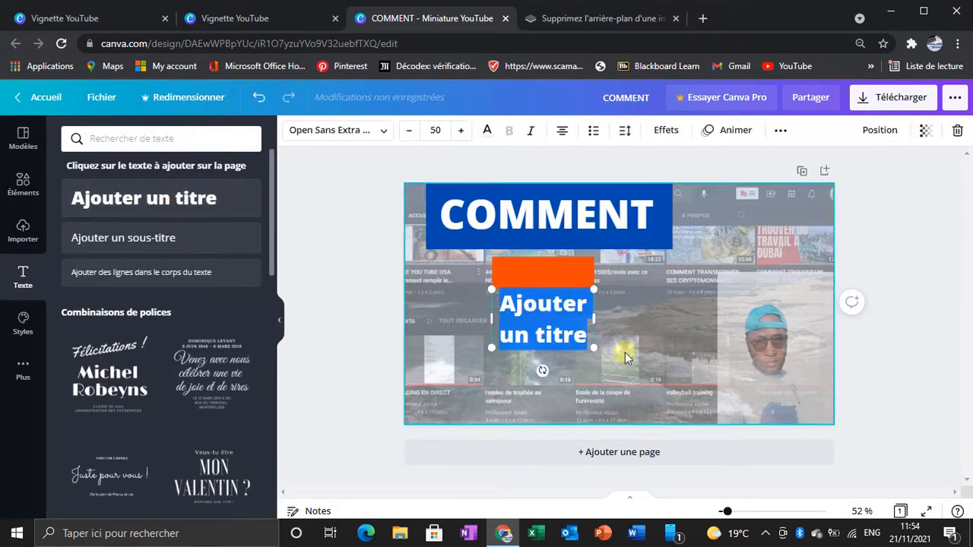
key("BackSpace")
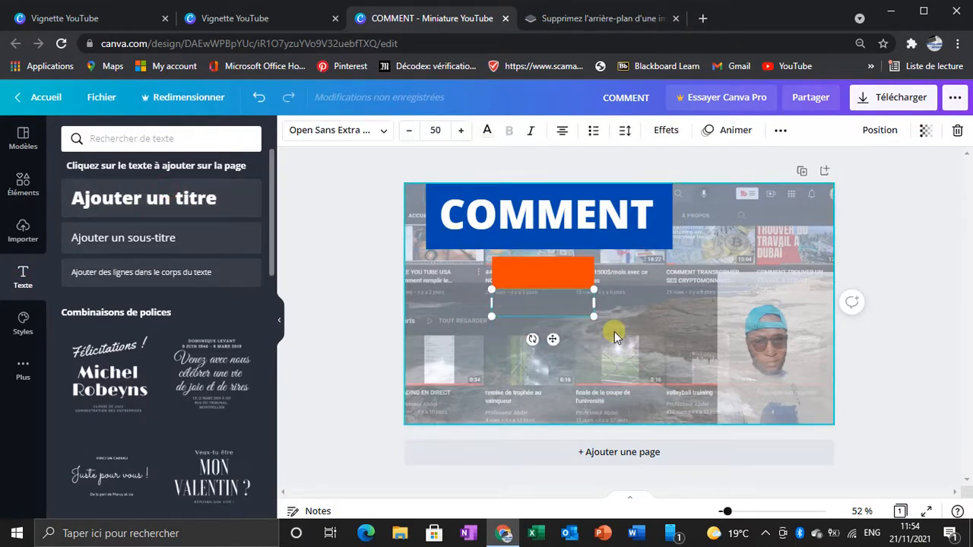
type("CRE")
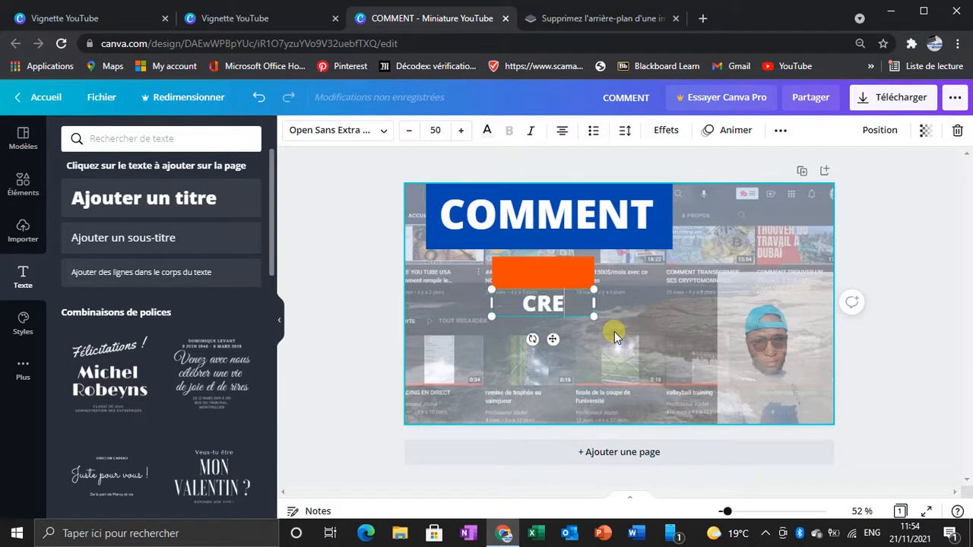
type("ER")
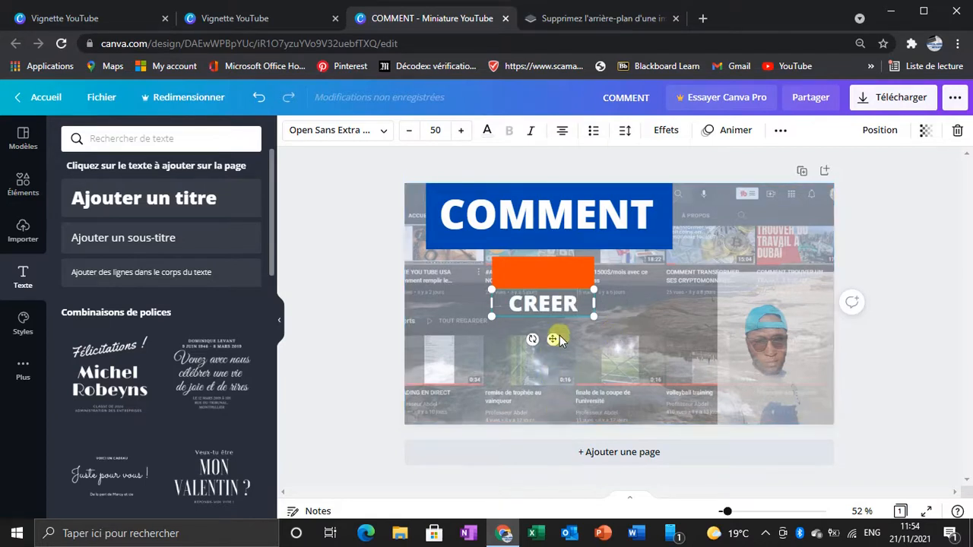
left_click_drag(556, 342, 555, 308)
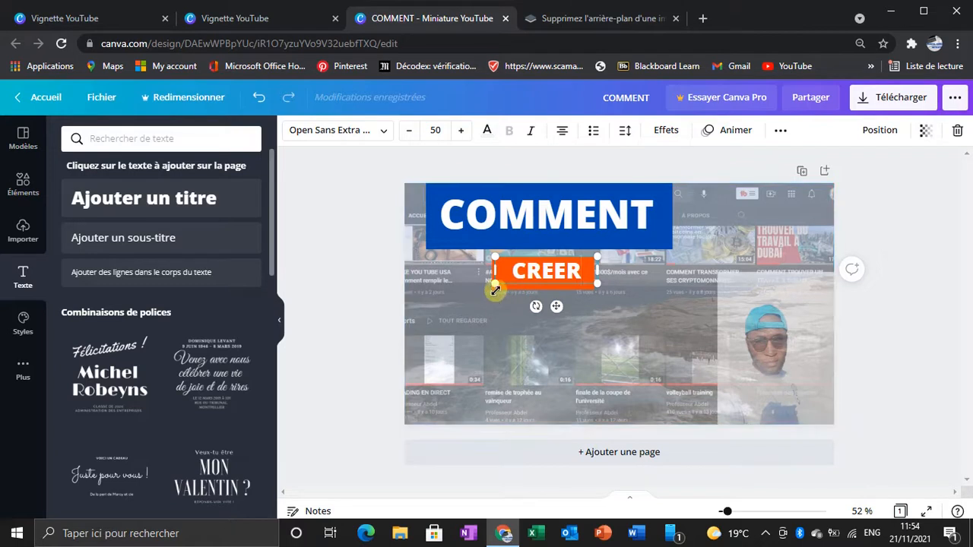
Step: Enlarge the "CREER" text slightly, to a size of about 53.4, so it fills the orange rectangle better
mouse_move(495, 289)
left_mouse_down()
mouse_move(484, 289)
mouse_move(494, 285)
left_mouse_up()
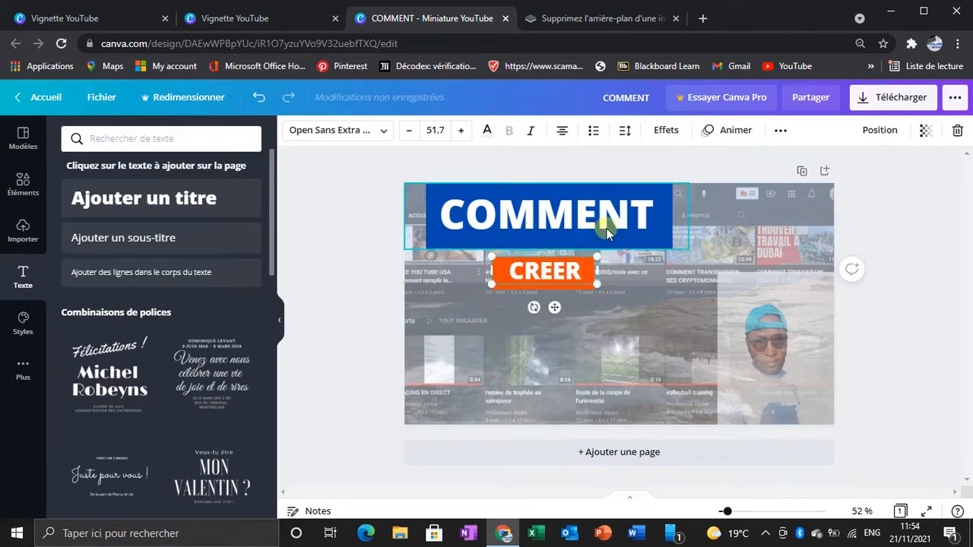
left_click(592, 298)
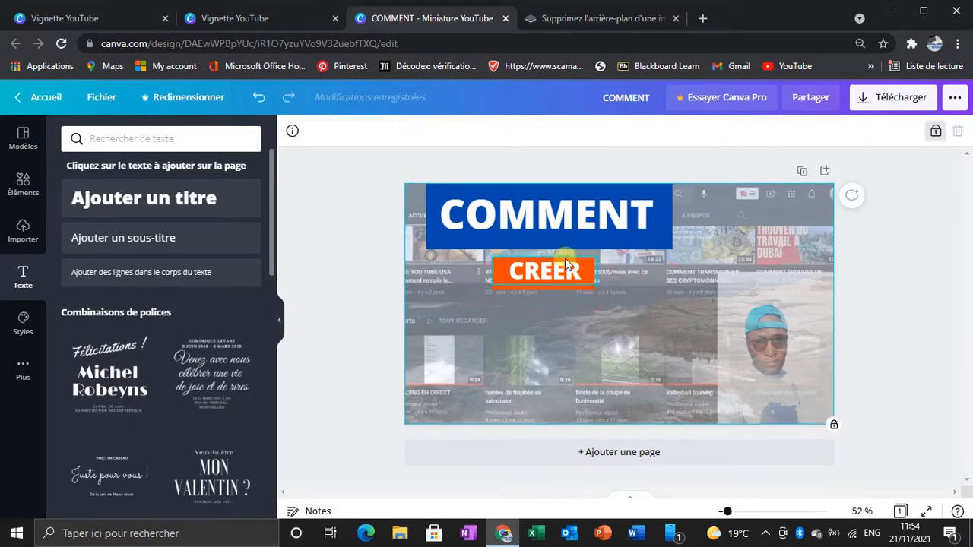
left_click(565, 263)
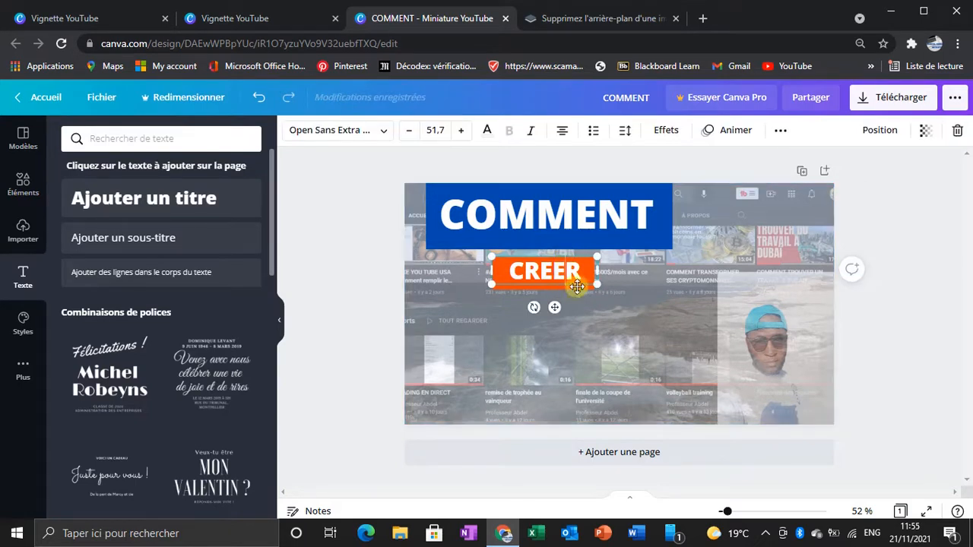
left_click(586, 295)
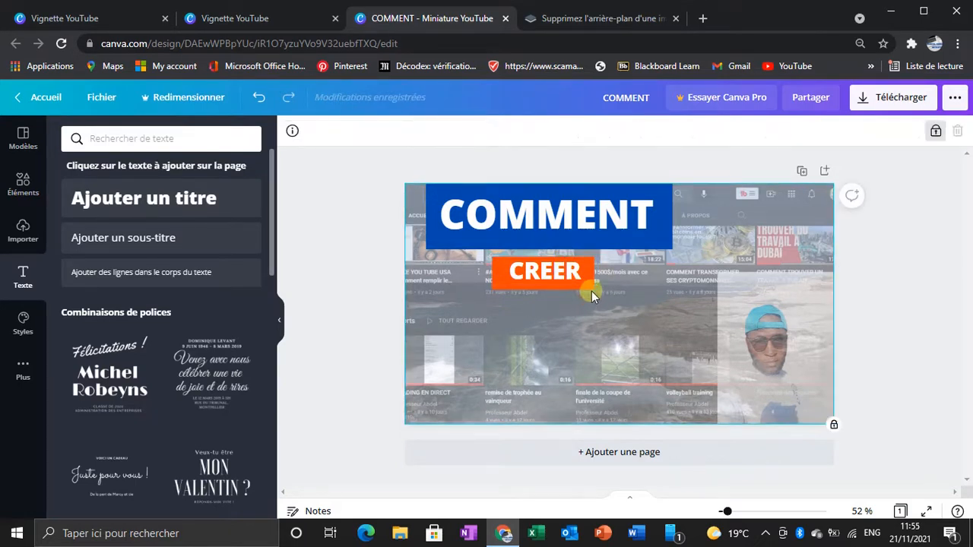
left_click_drag(597, 286, 600, 289)
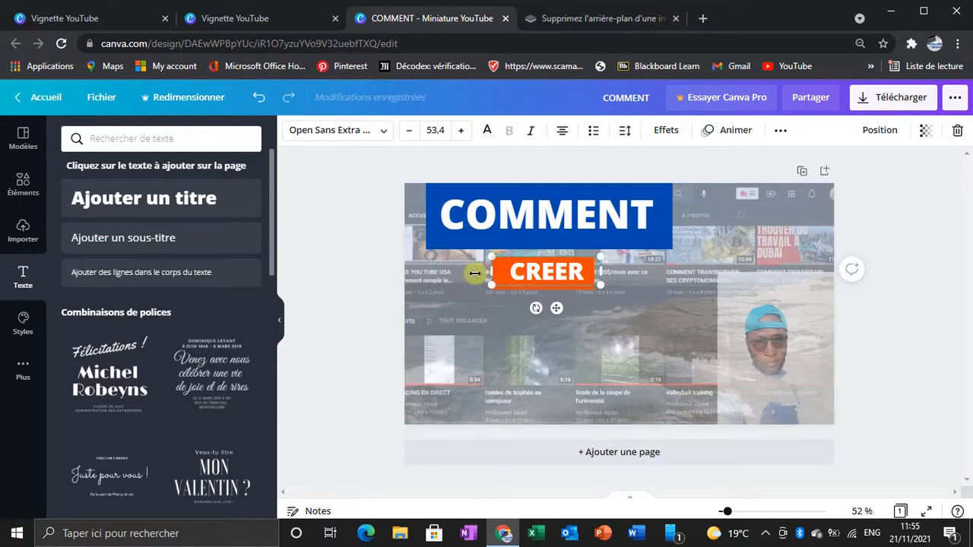
left_click(629, 293)
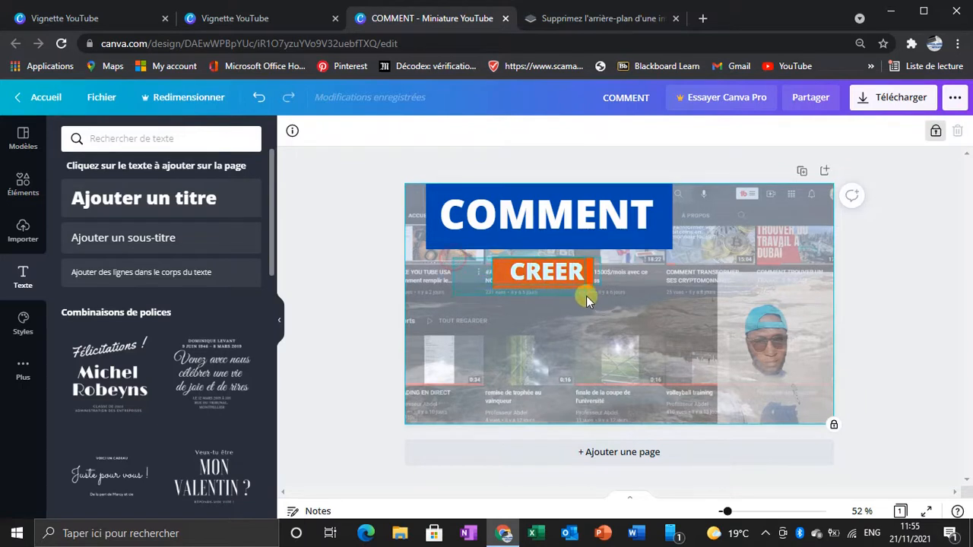
Step: Group the "CREER" title with its orange rectangle and move the group closer to centre beneath the "COMMENT" block
left_click(618, 292)
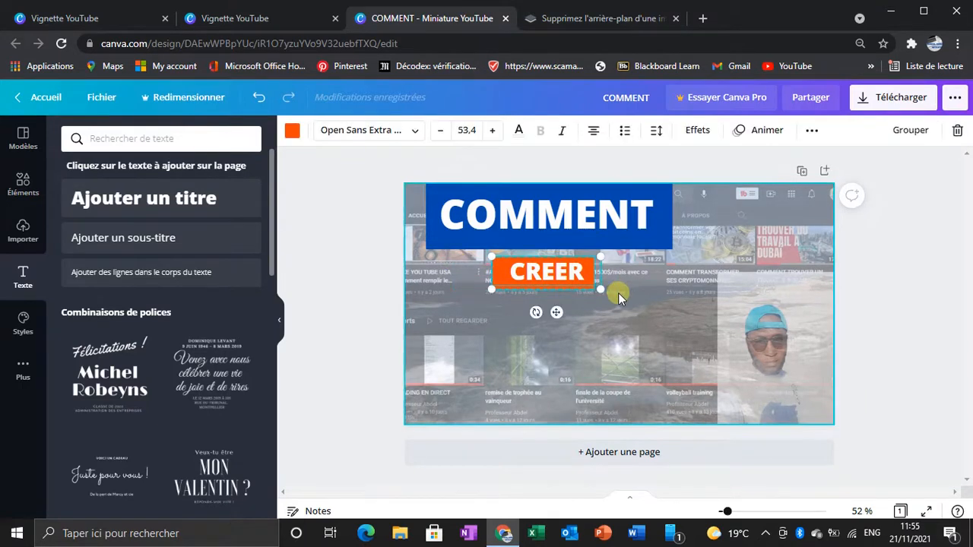
right_click(545, 287)
left_click(587, 463)
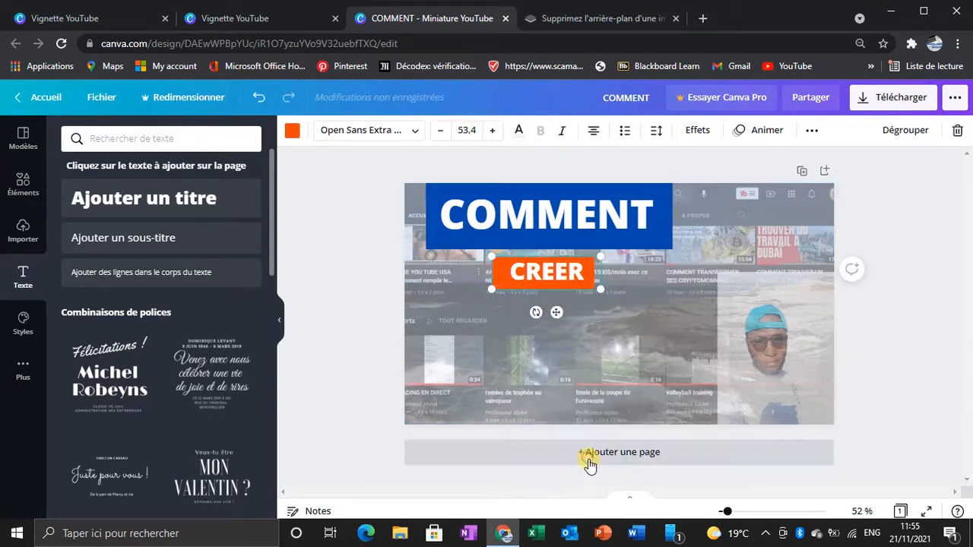
mouse_move(546, 273)
left_mouse_down()
mouse_move(684, 265)
mouse_move(503, 266)
mouse_move(537, 245)
mouse_move(555, 260)
mouse_move(559, 247)
mouse_move(555, 262)
left_mouse_up()
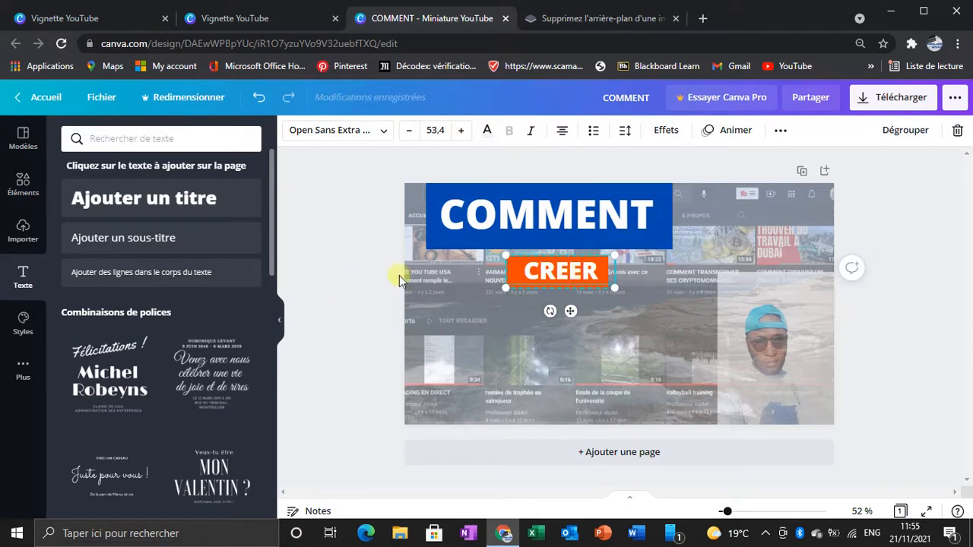
left_click(432, 285)
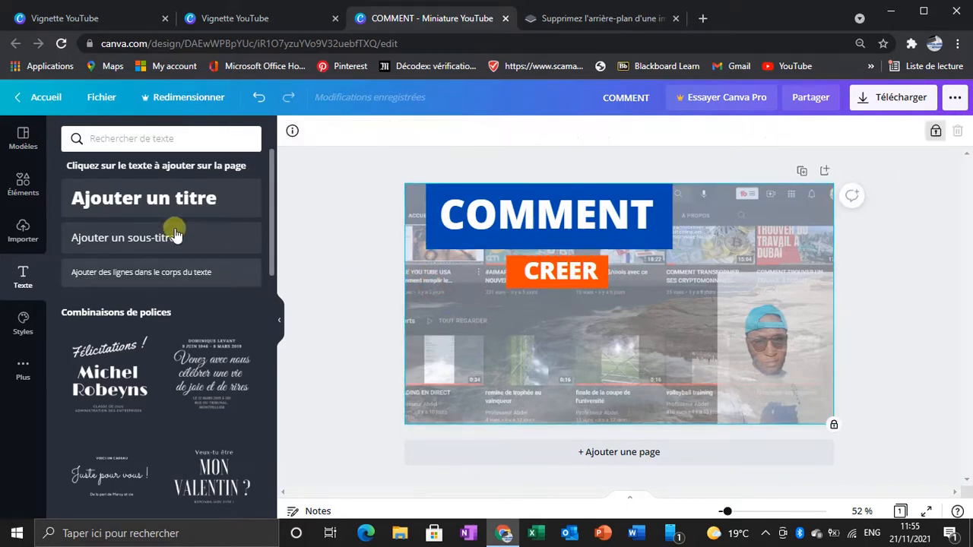
Step: Add a square shape, reshape it into a wide rectangle about 587 px wide and place it beneath the "CREER" block
left_click(17, 199)
left_click(85, 485)
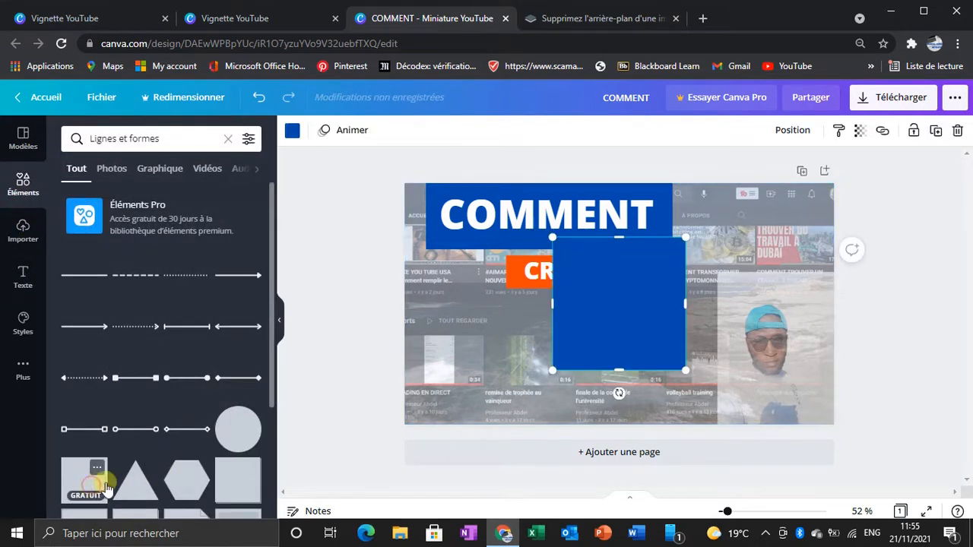
left_click_drag(615, 319, 515, 372)
left_click_drag(519, 422, 537, 364)
left_click_drag(586, 328, 628, 333)
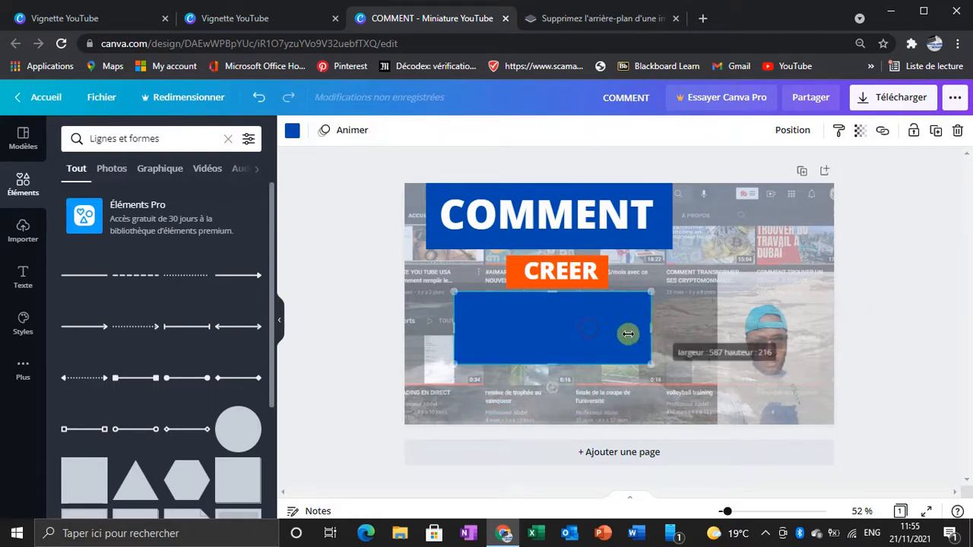
left_click_drag(555, 365, 514, 332)
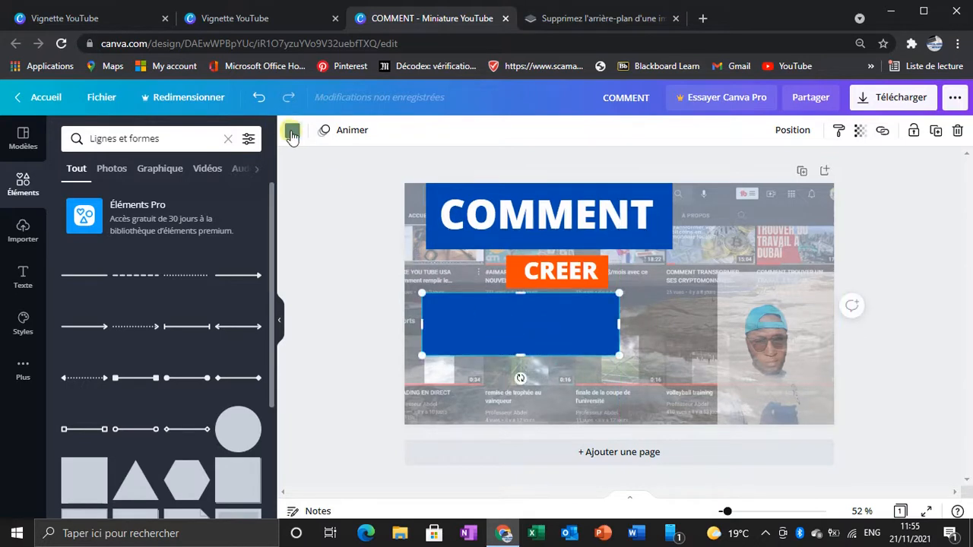
Step: Move the new rectangle up against the "CREER" block and fill it with light orange from the default colours, after trying white
left_click(291, 130)
scroll(139, 398, "down", 1)
scroll(139, 398, "down", 1)
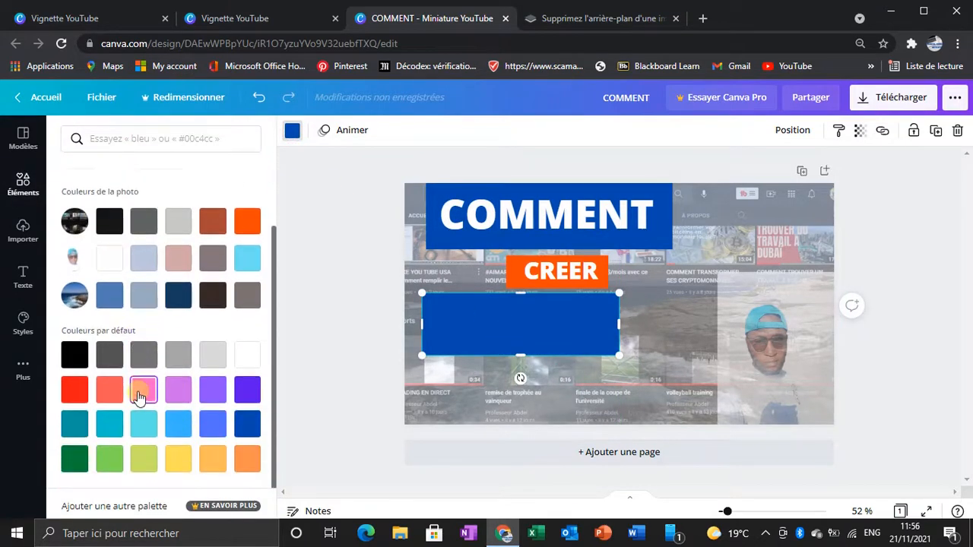
left_click(247, 459)
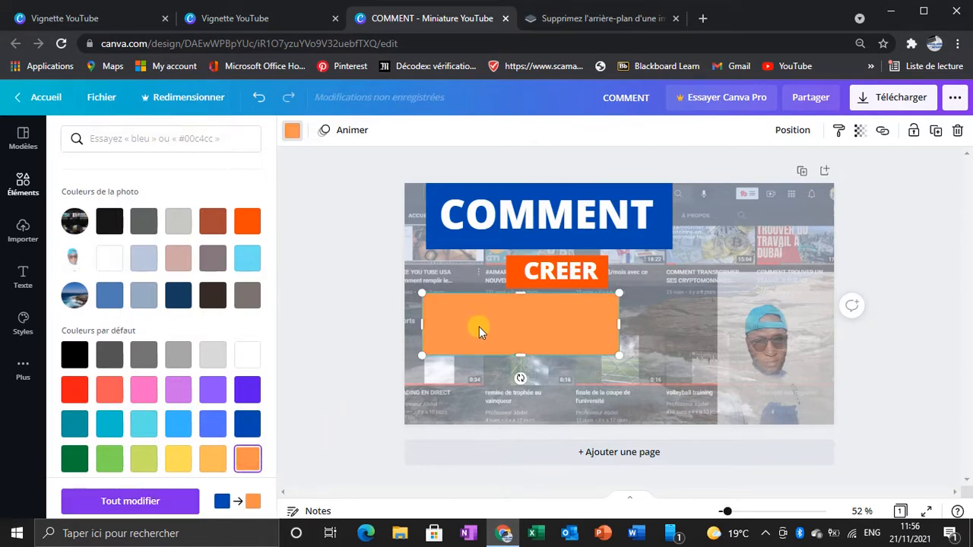
mouse_move(517, 328)
left_mouse_down()
mouse_move(539, 325)
mouse_move(517, 326)
left_mouse_up()
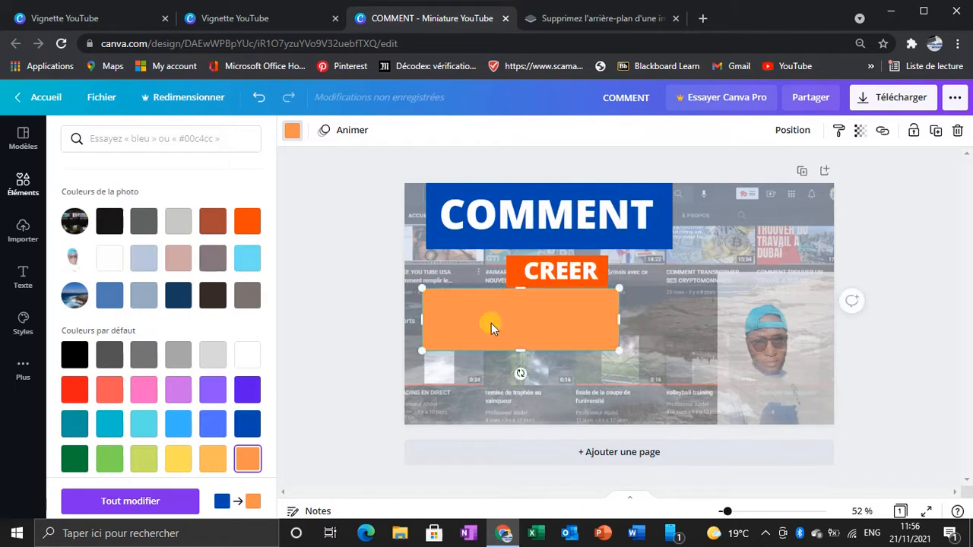
left_click(107, 262)
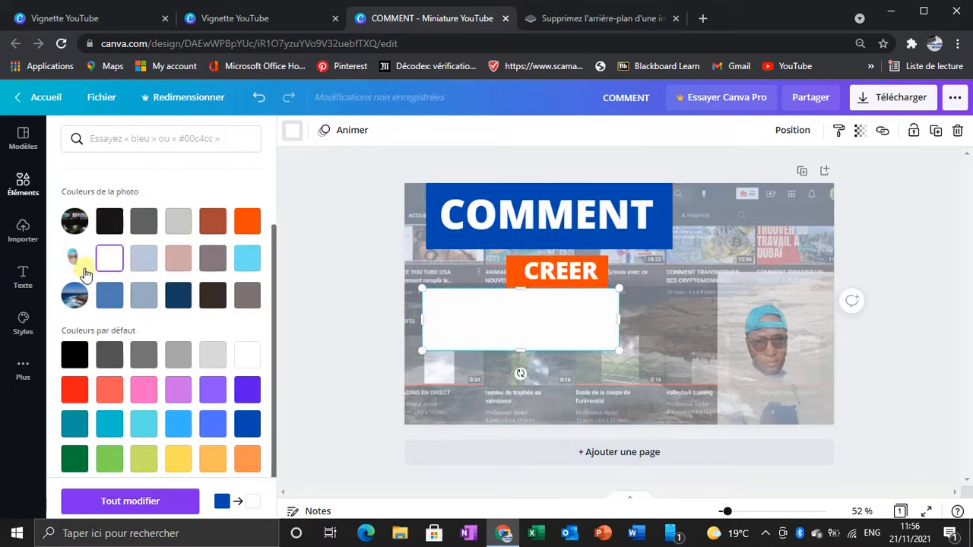
left_click(248, 461)
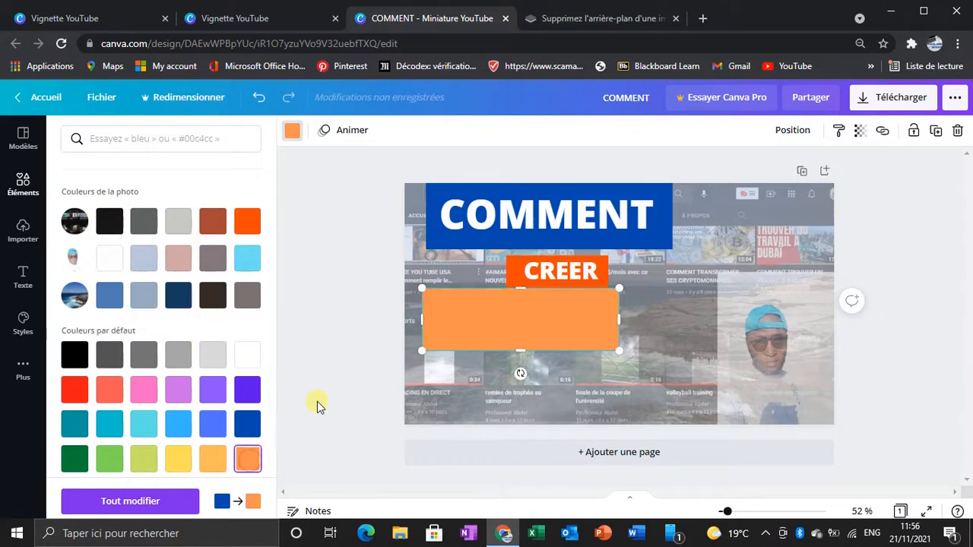